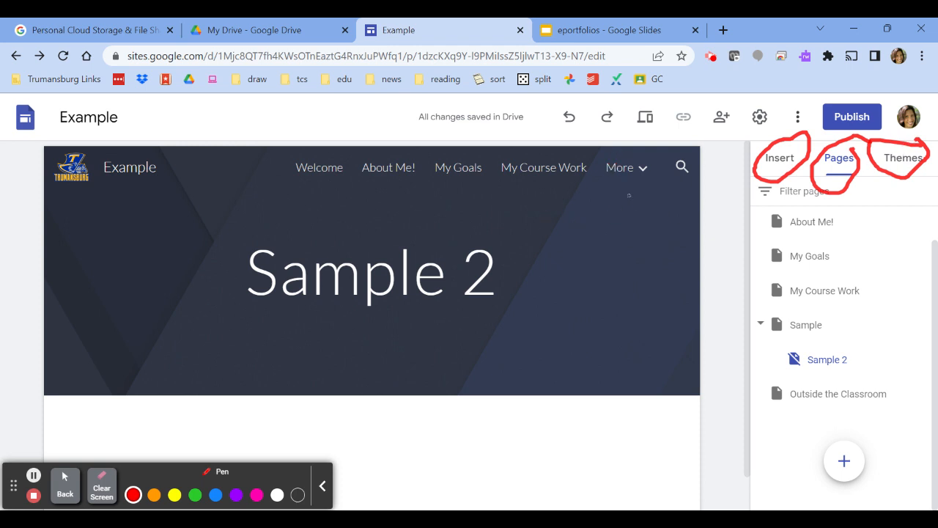
left_click(102, 487)
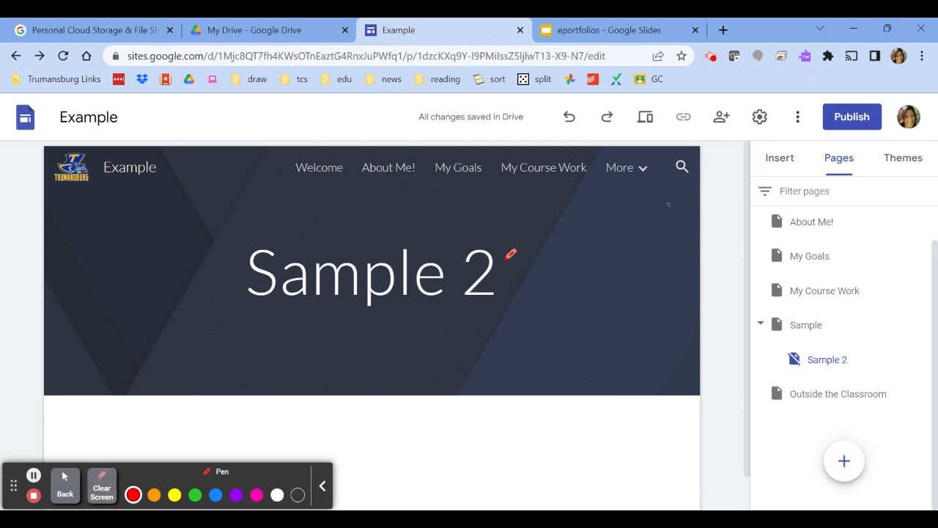
left_click(65, 485)
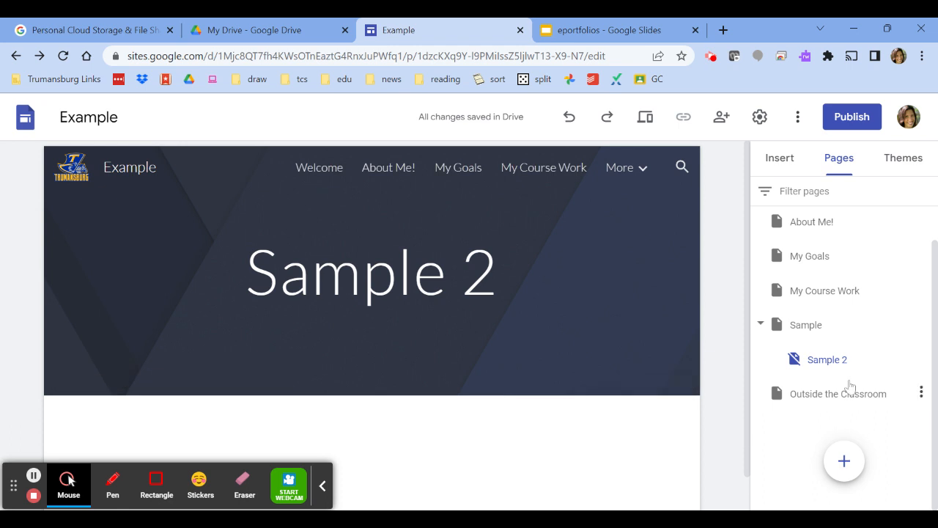
scroll(450, 402, "down", 1)
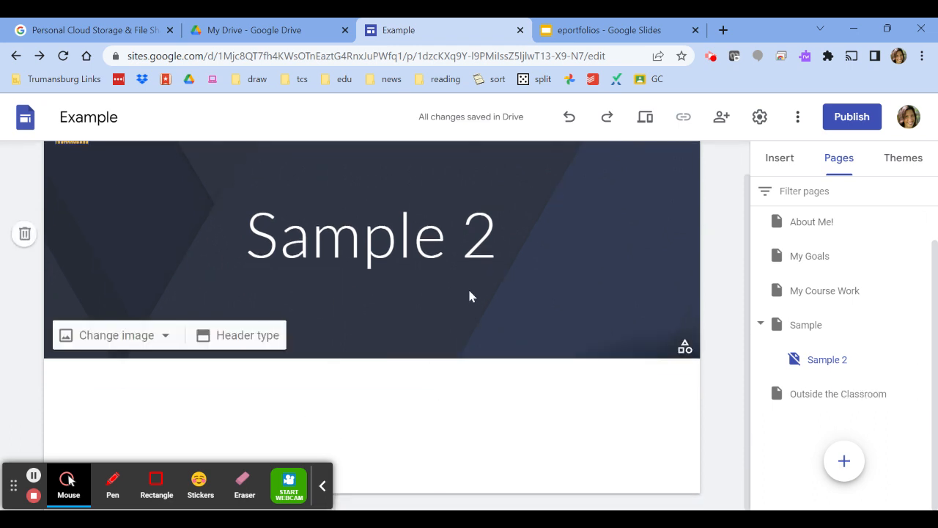
scroll(461, 293, "up", 1)
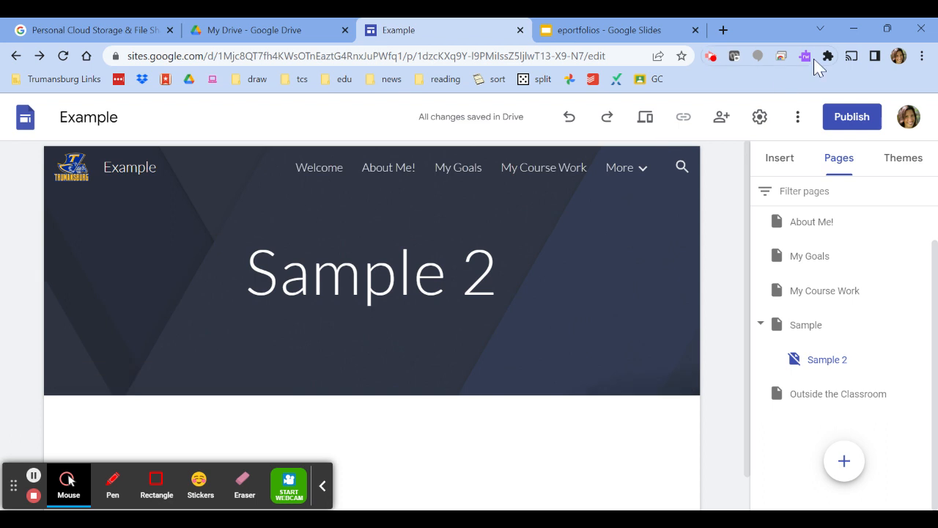
Open the Welcome page with the content insertion options displayed and read through its ePortfolio instructions.
left_click(311, 168)
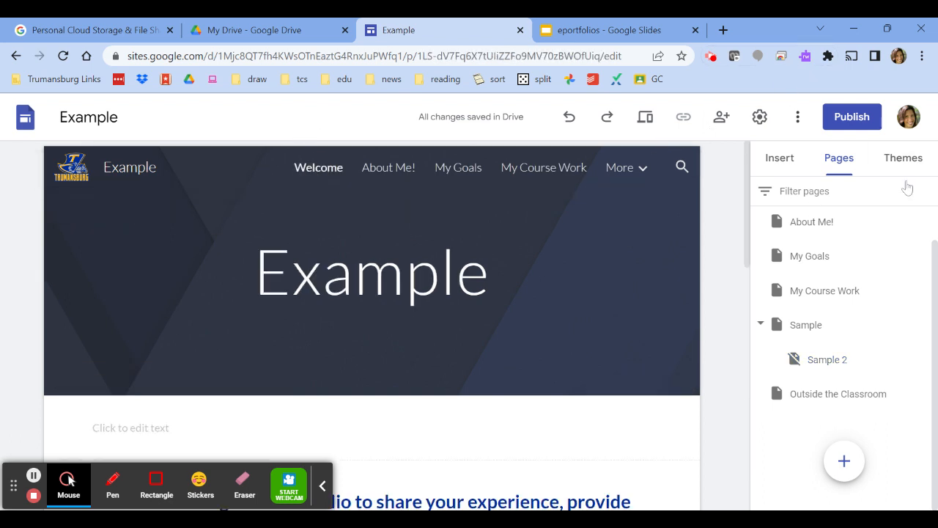
left_click(779, 159)
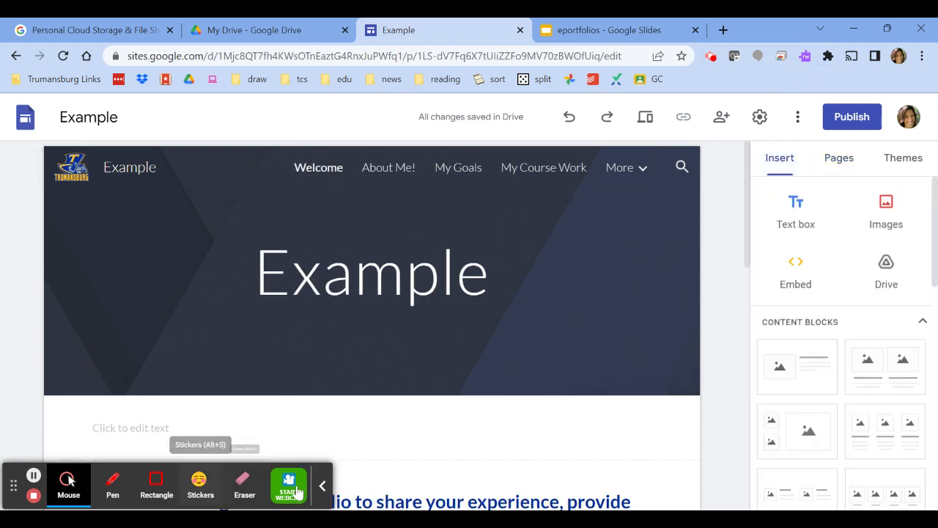
left_click(321, 486)
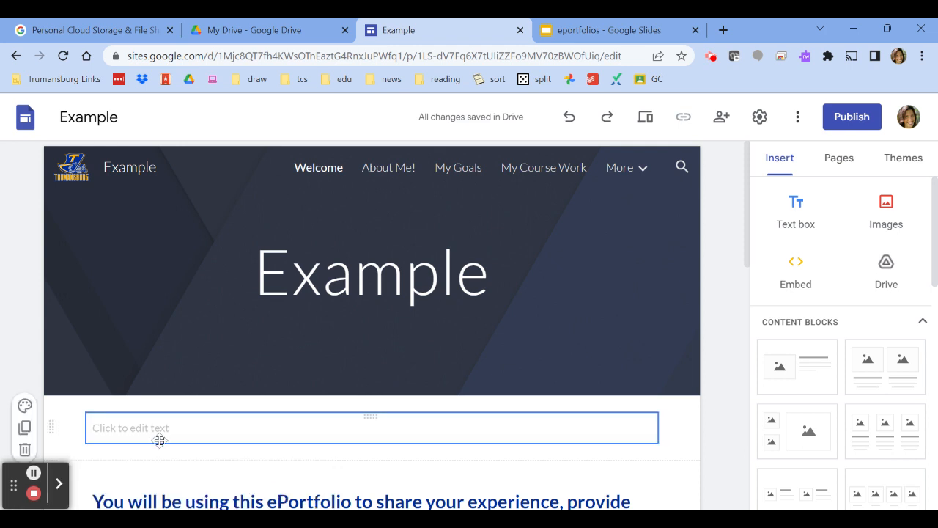
left_click_drag(15, 488, 883, 488)
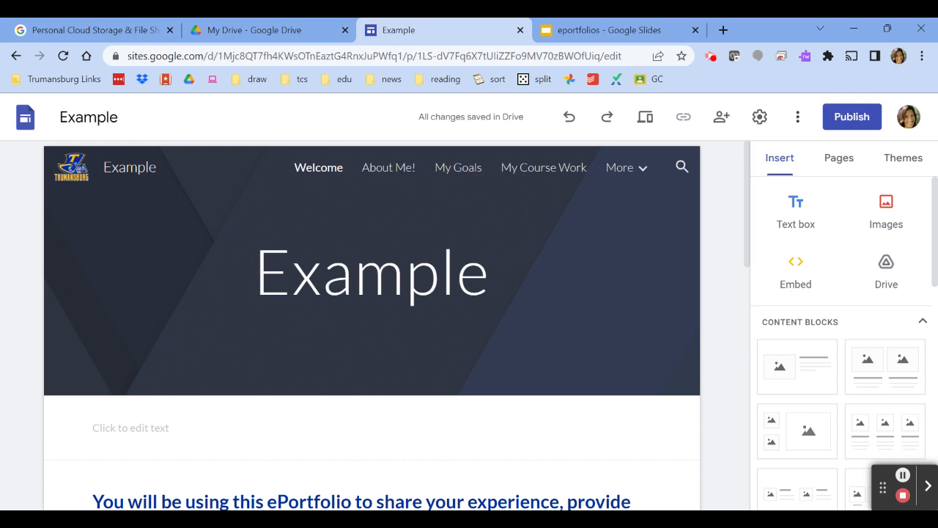
scroll(416, 482, "down", 2)
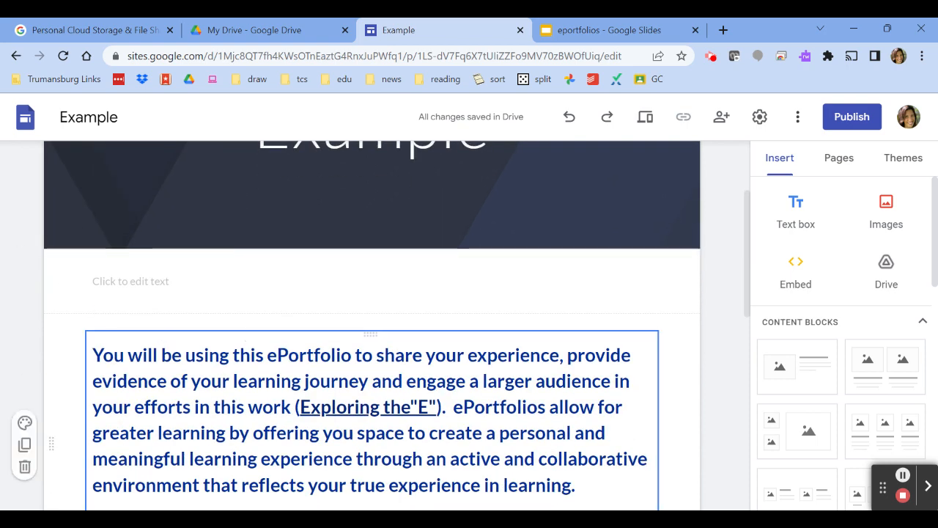
scroll(415, 341, "down", 3)
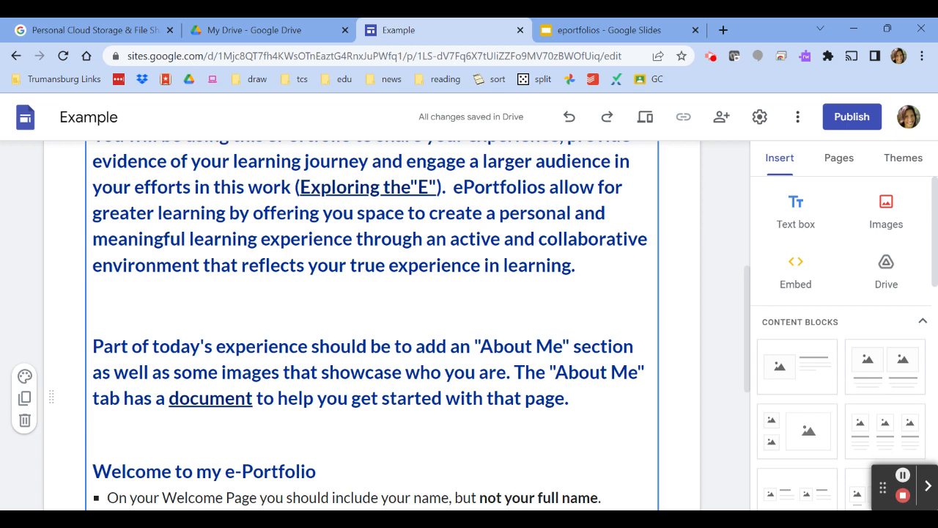
scroll(373, 323, "down", 2)
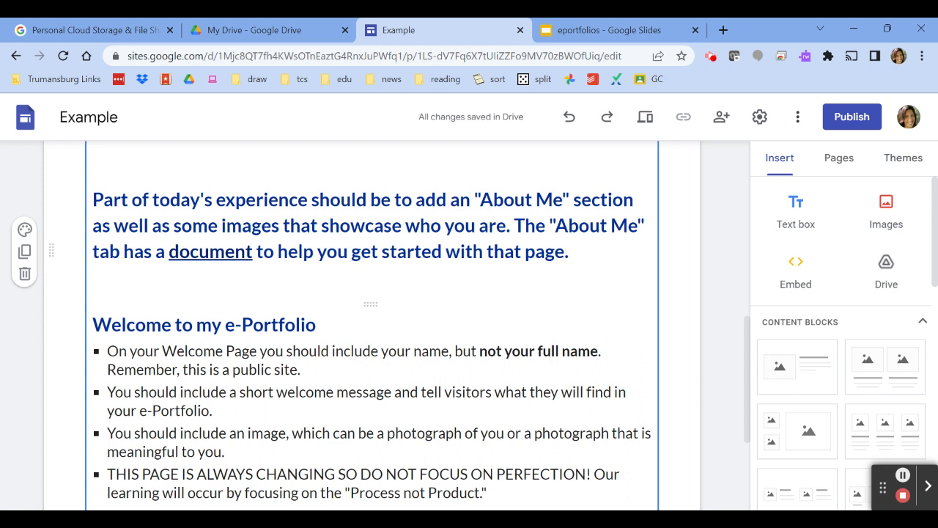
scroll(372, 322, "down", 3)
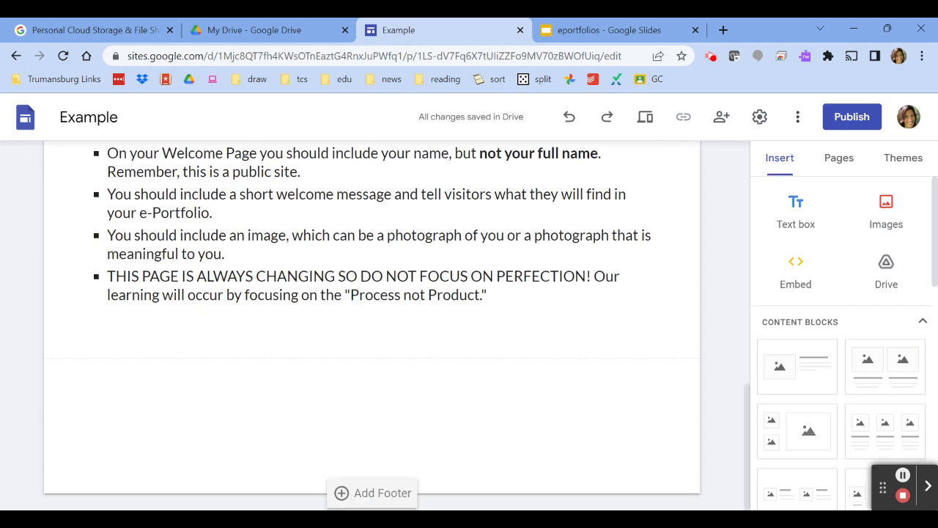
left_click_drag(883, 487, 659, 435)
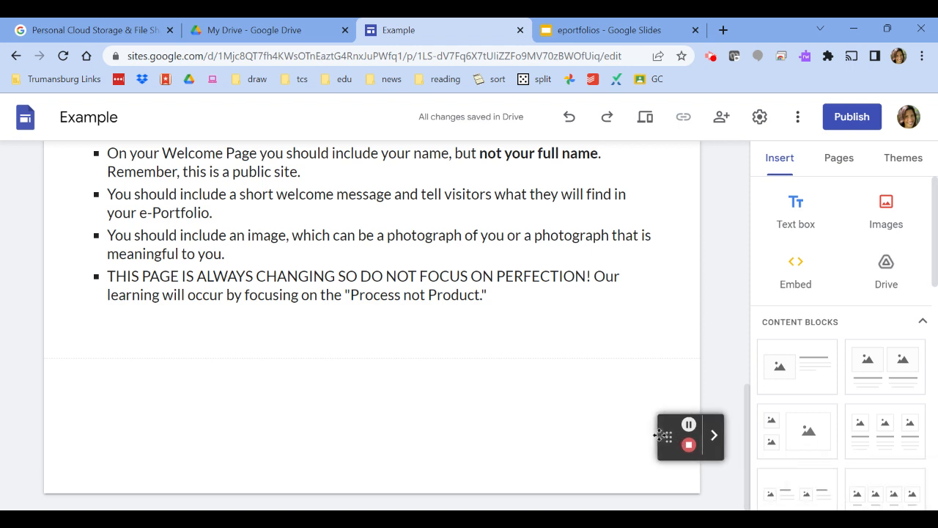
left_click(714, 436)
left_click(750, 440)
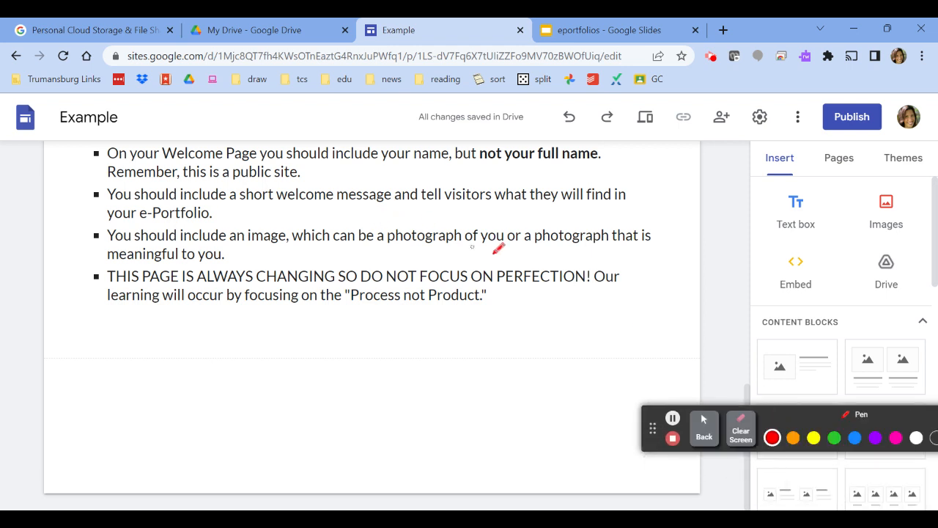
mouse_move(542, 247)
left_mouse_down()
mouse_move(195, 246)
mouse_move(66, 322)
mouse_move(377, 343)
left_mouse_up()
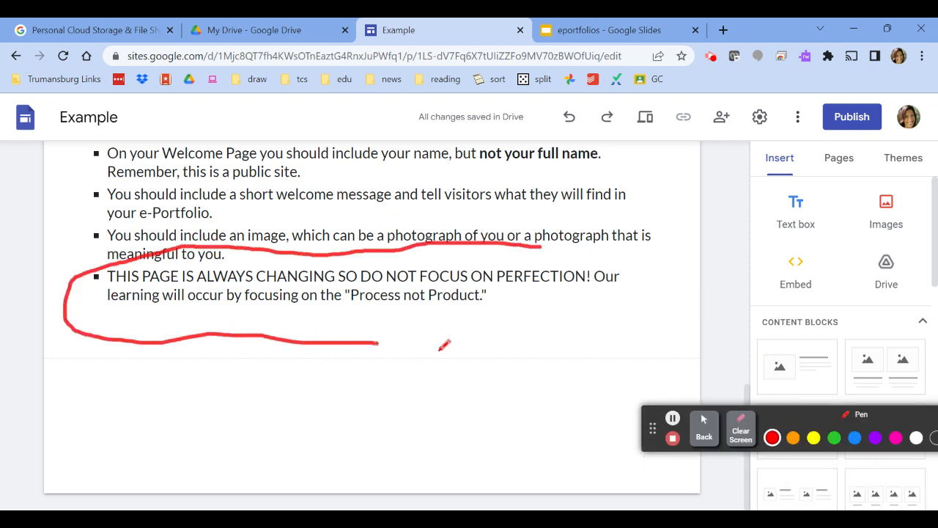
mouse_move(445, 345)
left_mouse_down()
mouse_move(696, 288)
mouse_move(534, 243)
left_mouse_up()
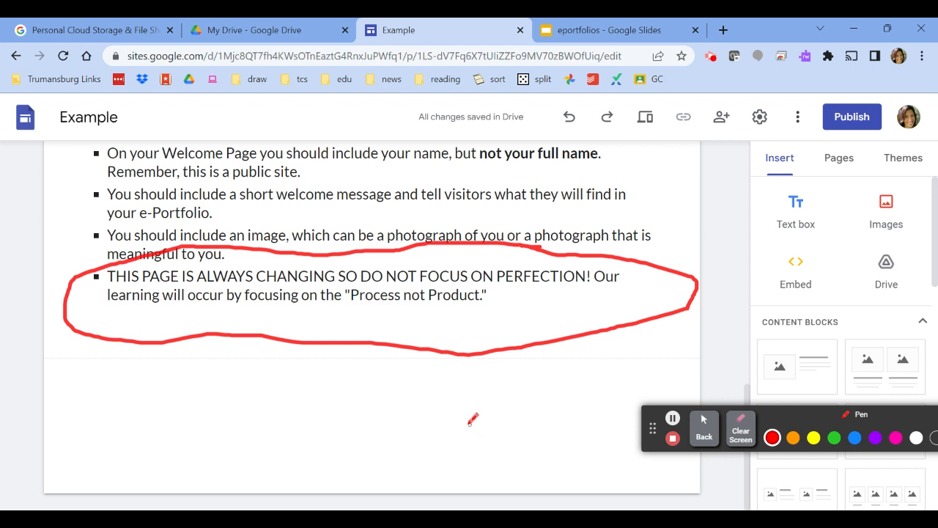
left_click(739, 449)
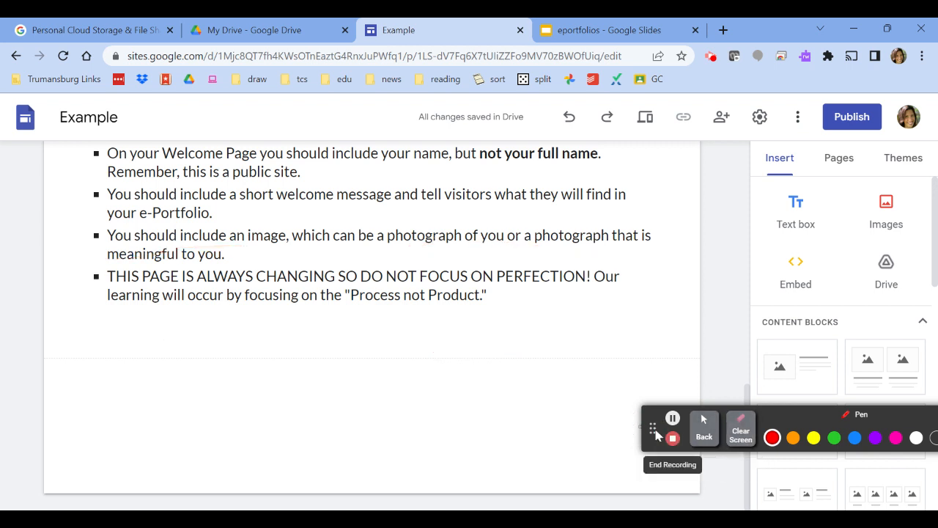
left_click(704, 425)
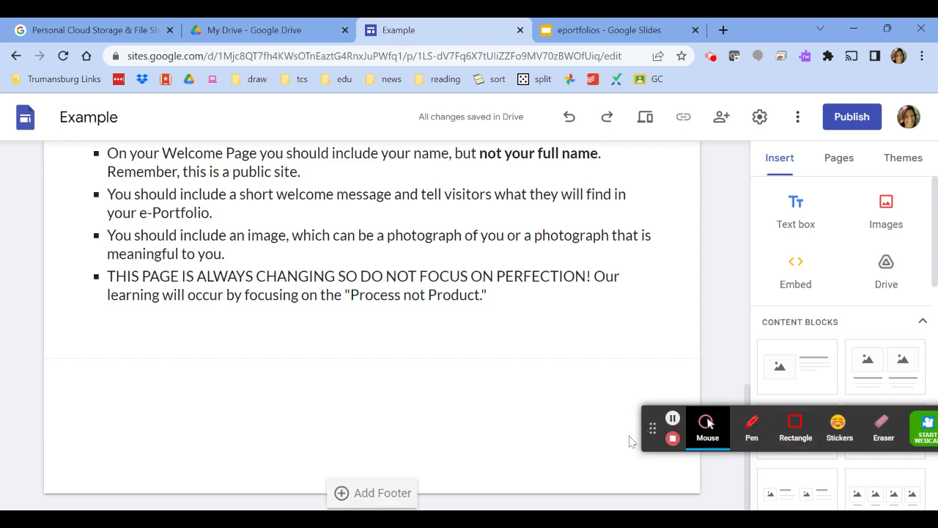
left_click_drag(651, 429, 325, 471)
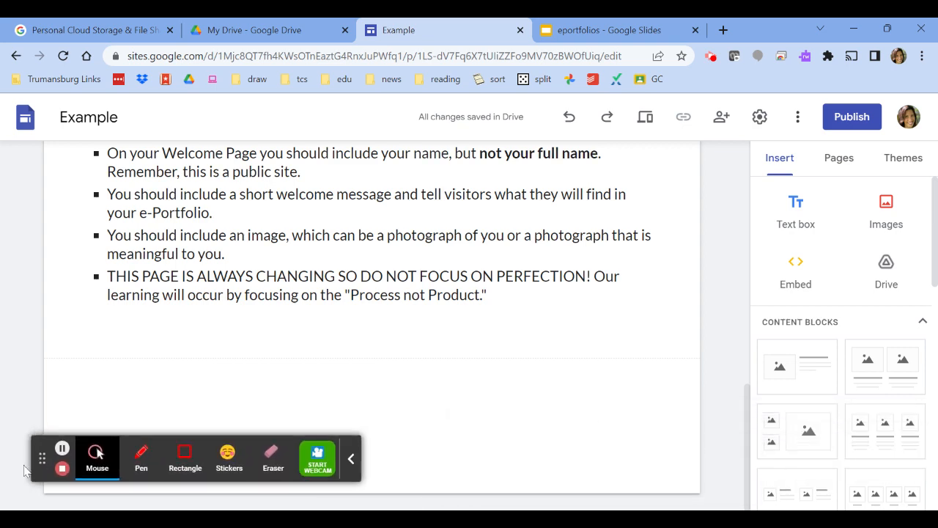
Open the About Me! page from the site navigation and review its guidance on writing the section.
scroll(387, 406, "up", 5)
scroll(304, 164, "up", 4)
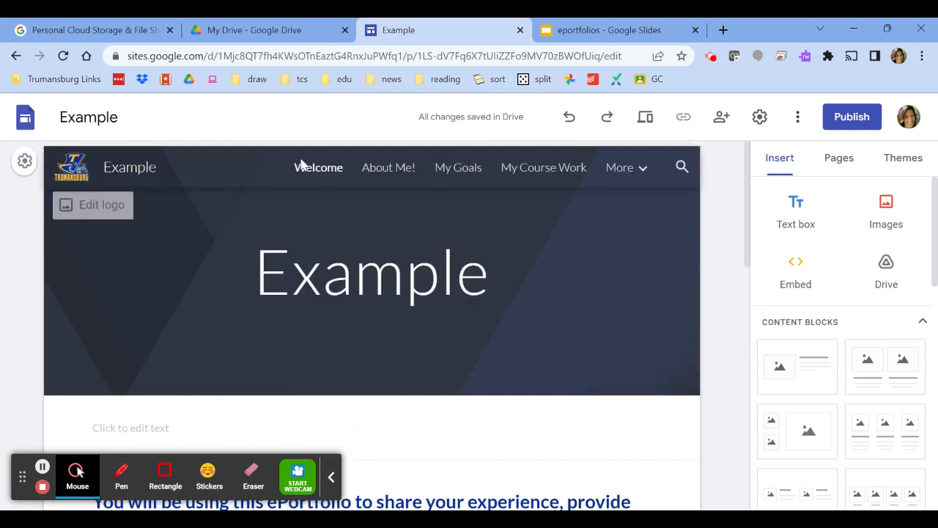
left_click(391, 168)
scroll(372, 293, "down", 3)
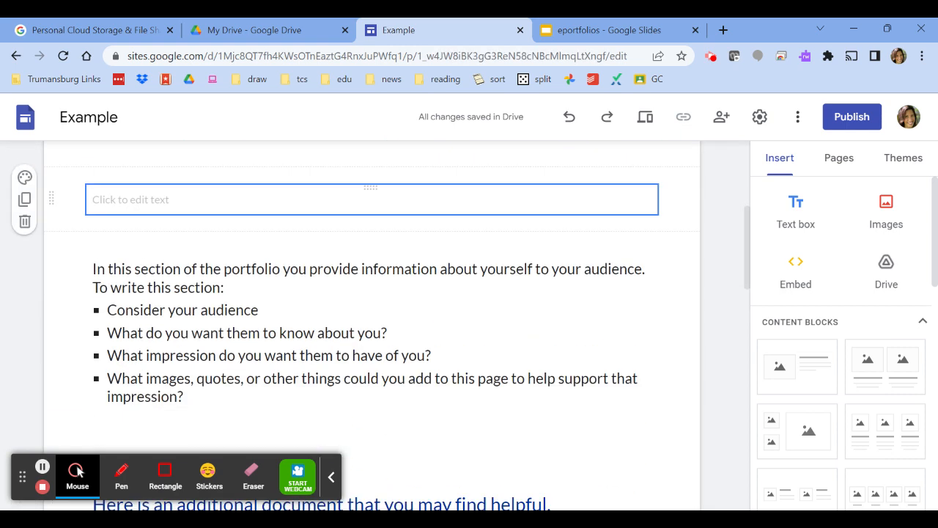
scroll(461, 184, "up", 3)
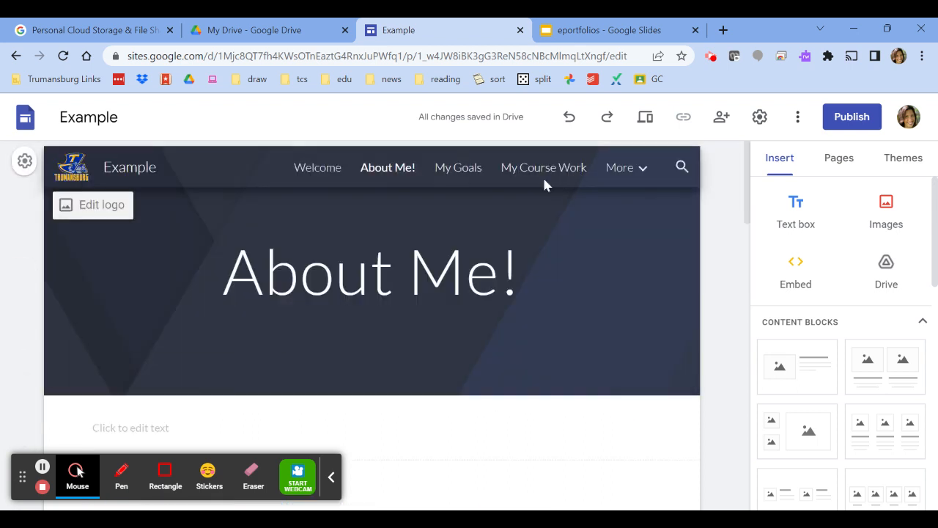
Open the Sample page from the additional pages in the site navigation and check its empty content area.
left_click(610, 167)
left_click(562, 203)
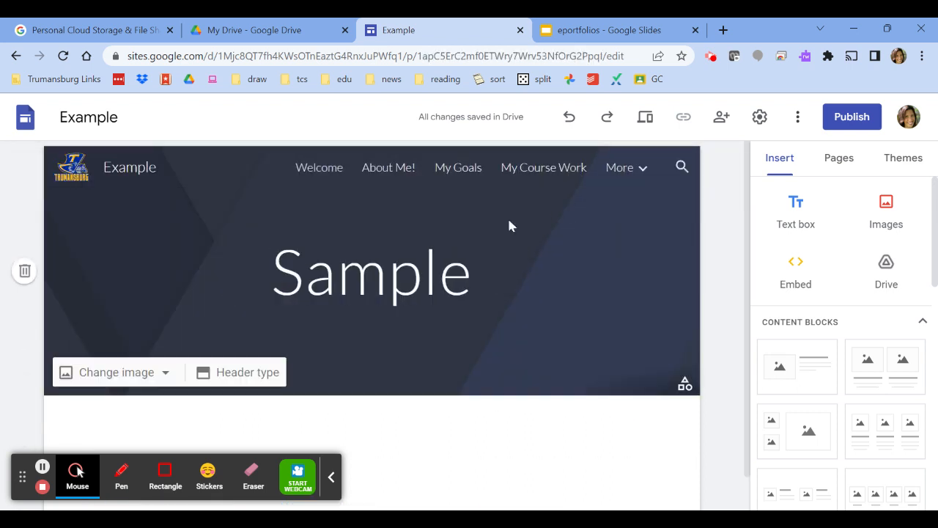
left_click(329, 479)
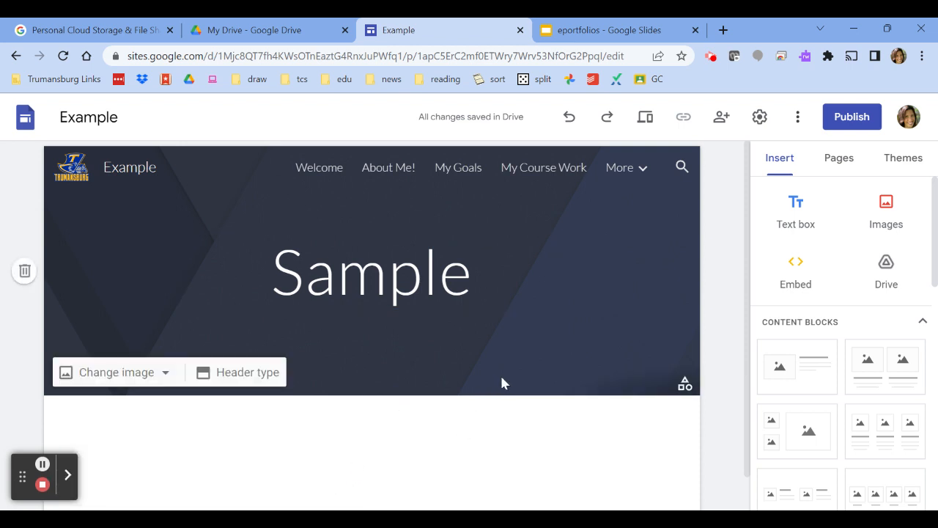
scroll(509, 378, "down", 2)
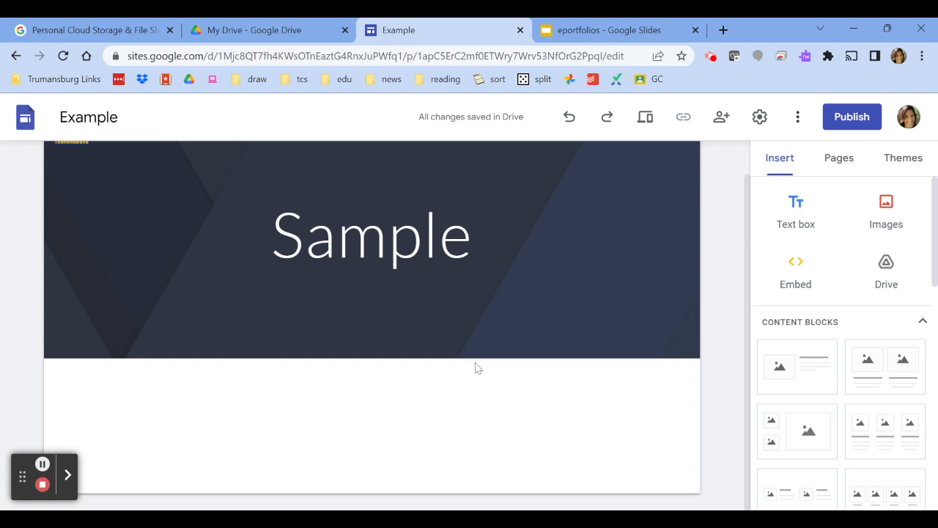
scroll(509, 379, "up", 2)
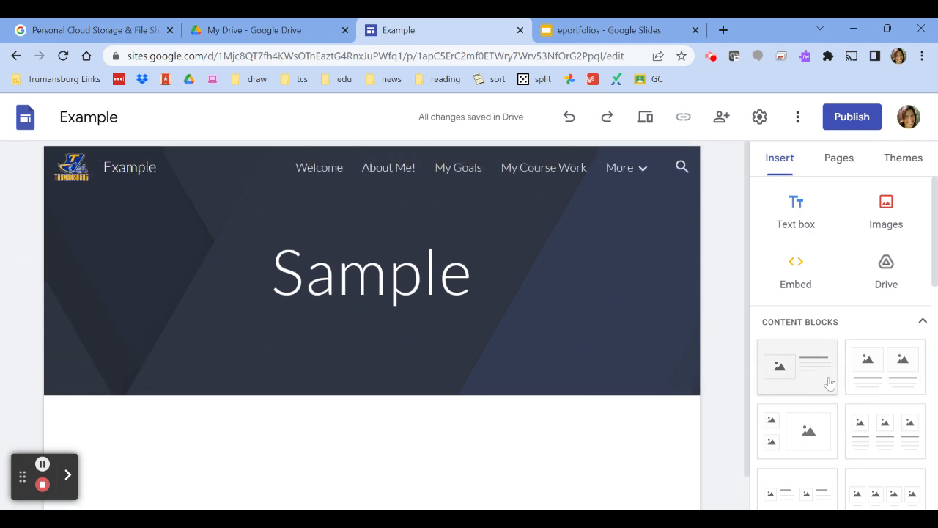
Look through the available content blocks and components, and insert a collapsible group on the Sample page.
scroll(826, 386, "down", 3)
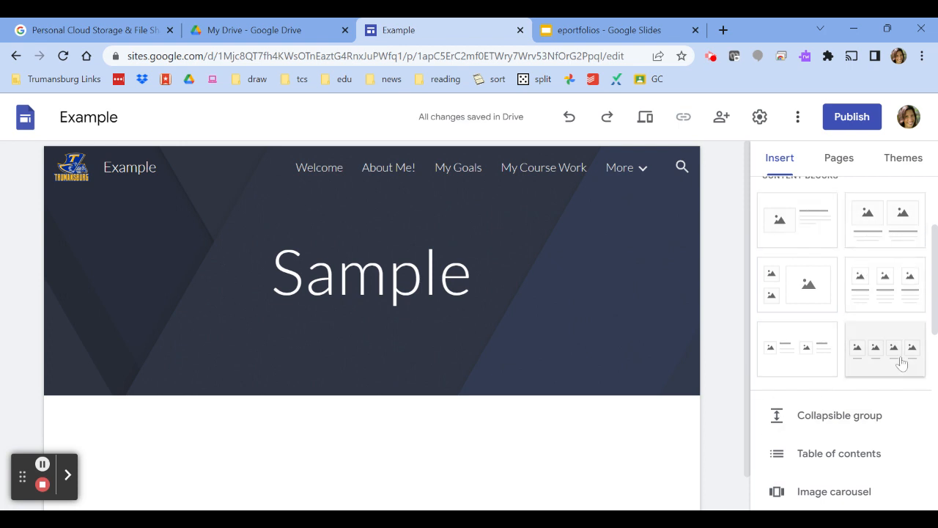
scroll(902, 359, "down", 1)
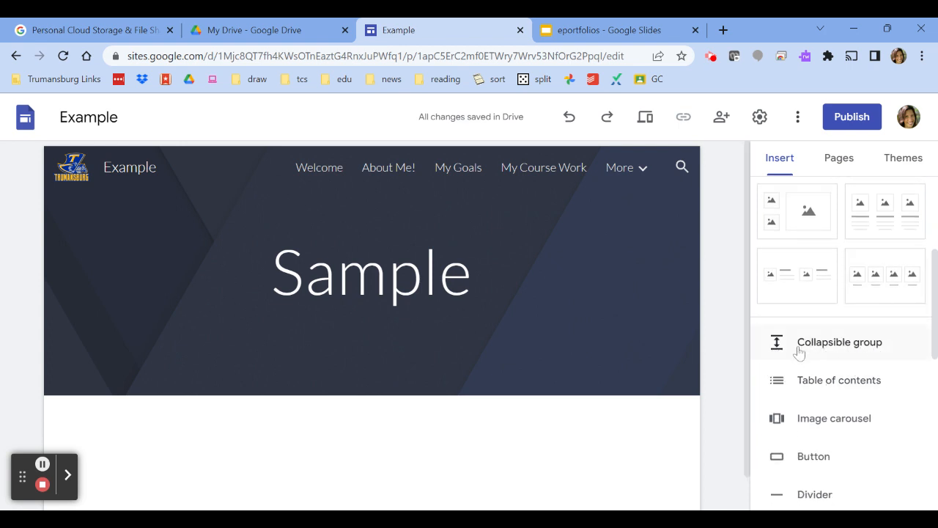
scroll(815, 352, "down", 3)
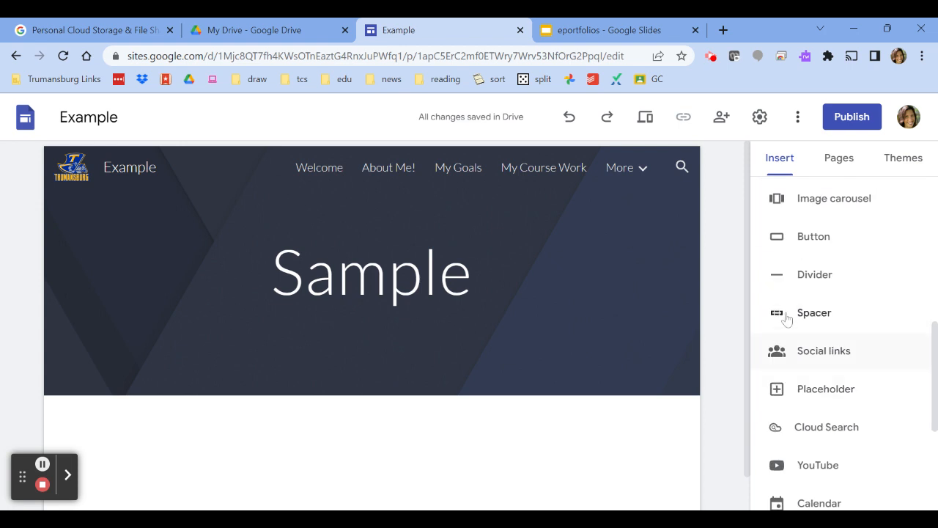
scroll(826, 367, "down", 3)
scroll(829, 365, "down", 1)
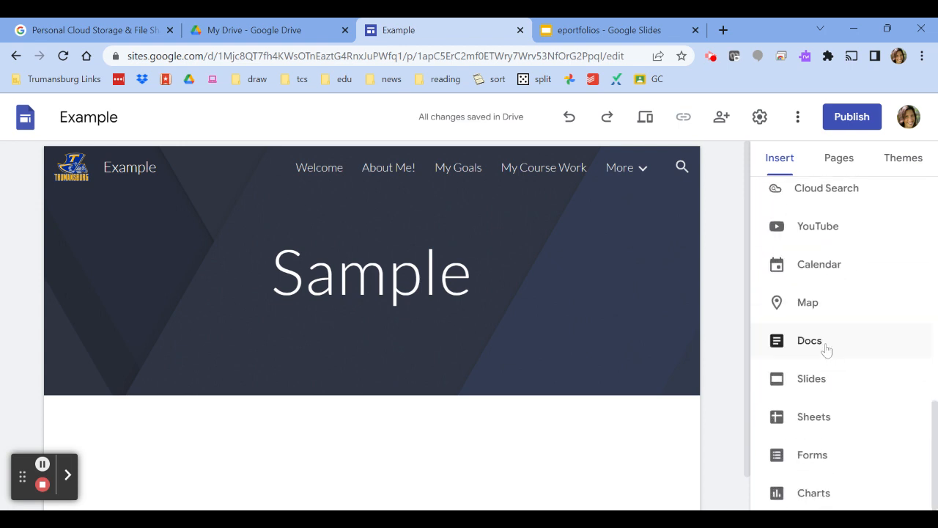
scroll(821, 344, "up", 5)
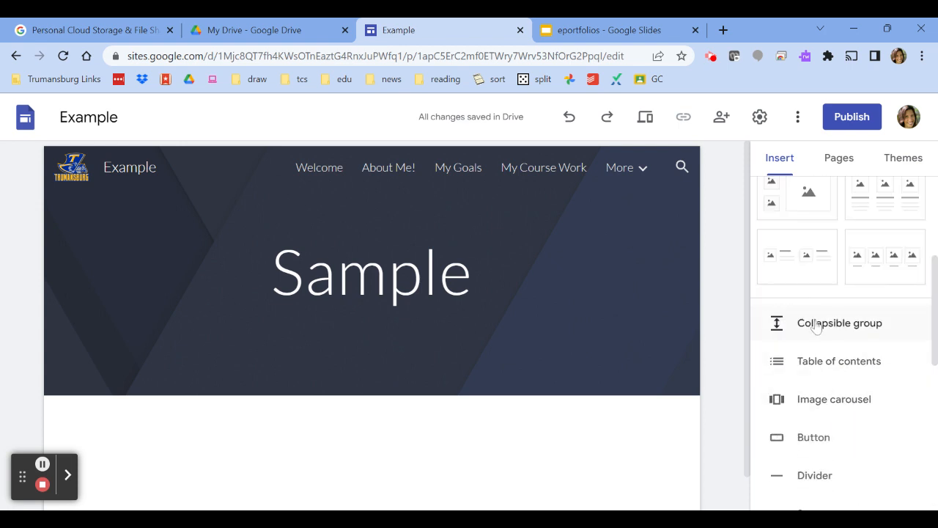
left_click(816, 328)
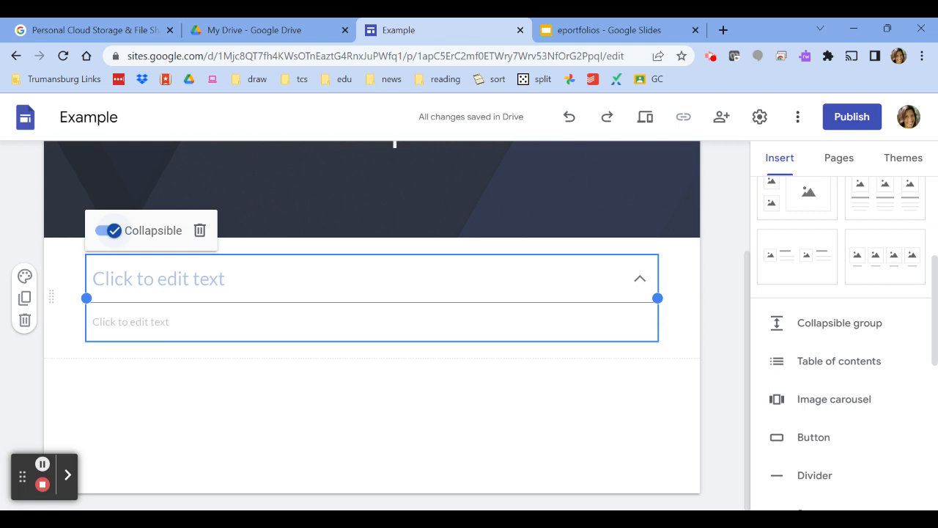
Enter "Sample" as the collapsible group's heading and "blah blah blah" as its body text.
left_click(114, 288)
type("S")
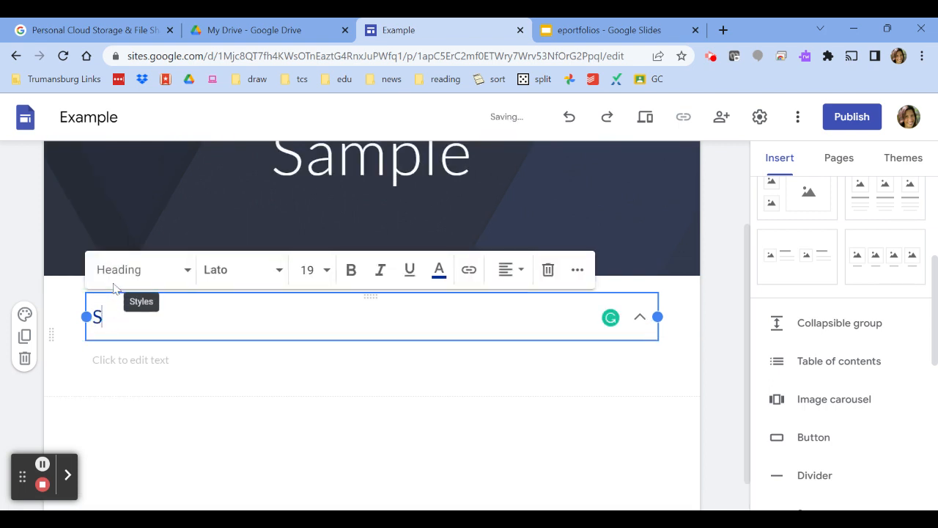
type("ample")
key("Return")
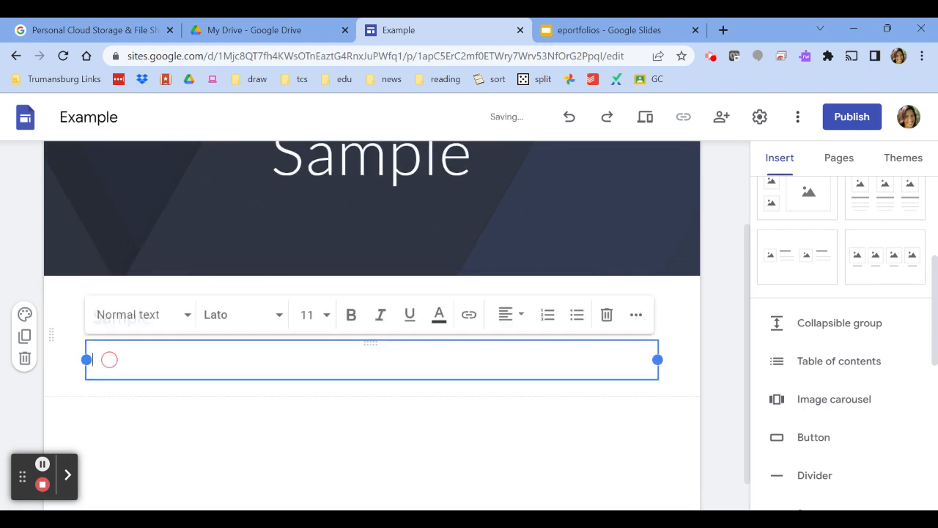
type("blah blah blah")
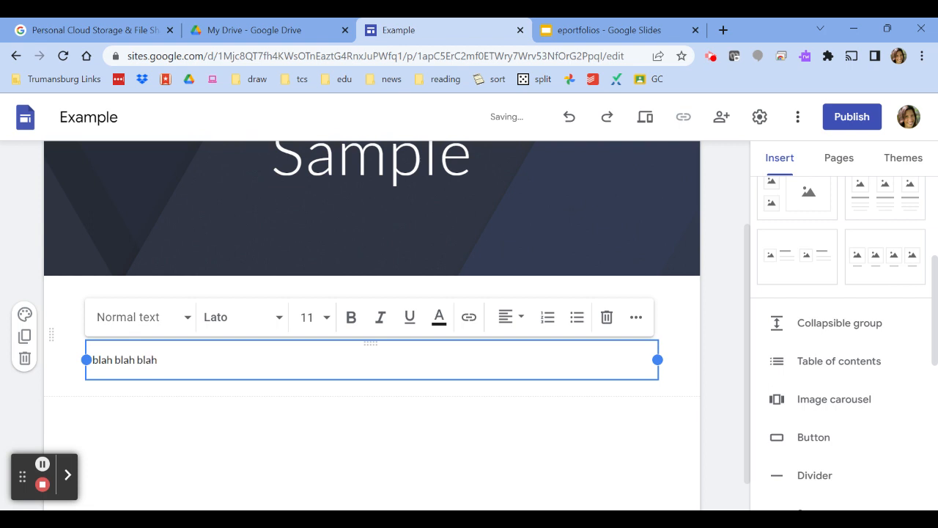
Preview the Sample page, expand the collapsible group, and check it in tablet, phone and large-screen views before closing the preview.
left_click(157, 418)
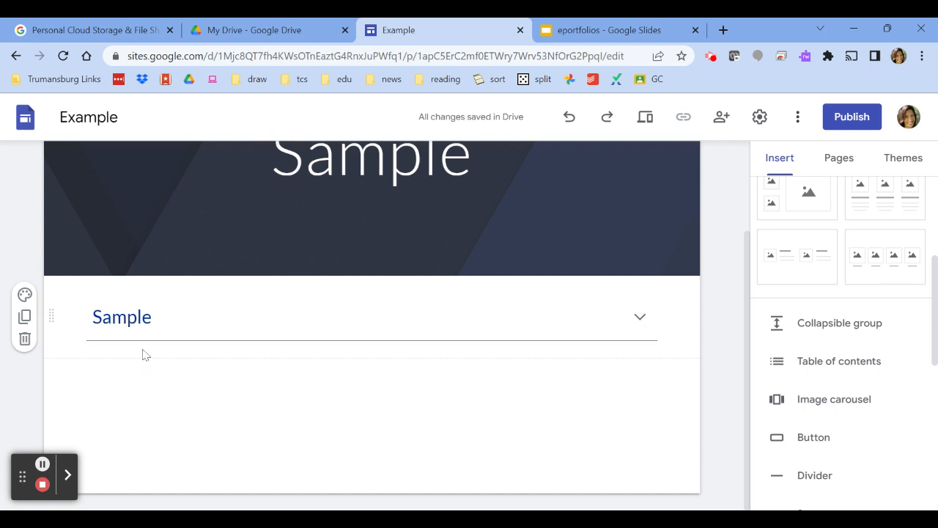
left_click(644, 119)
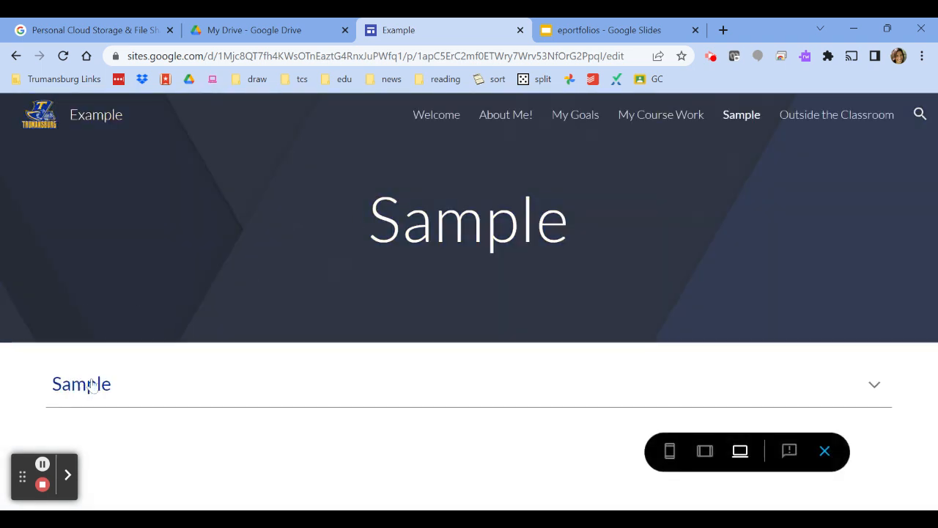
left_click(874, 383)
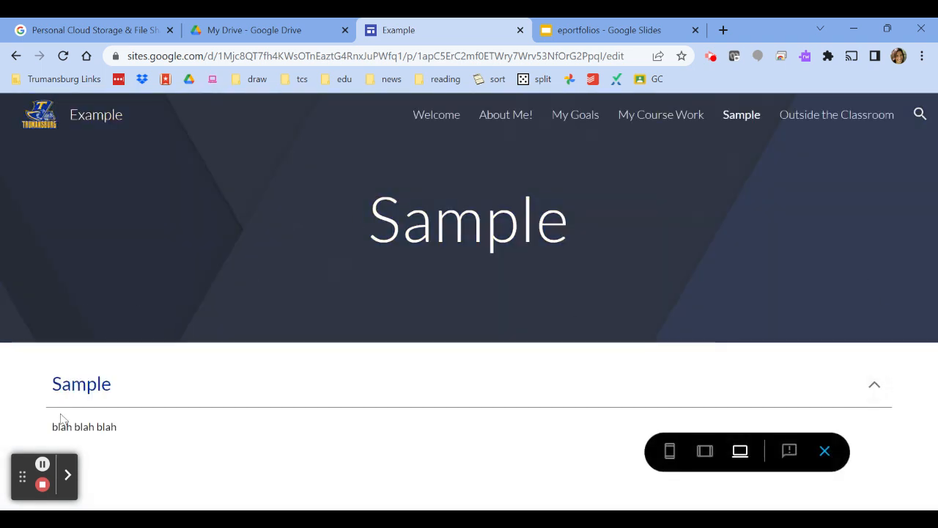
left_click(706, 451)
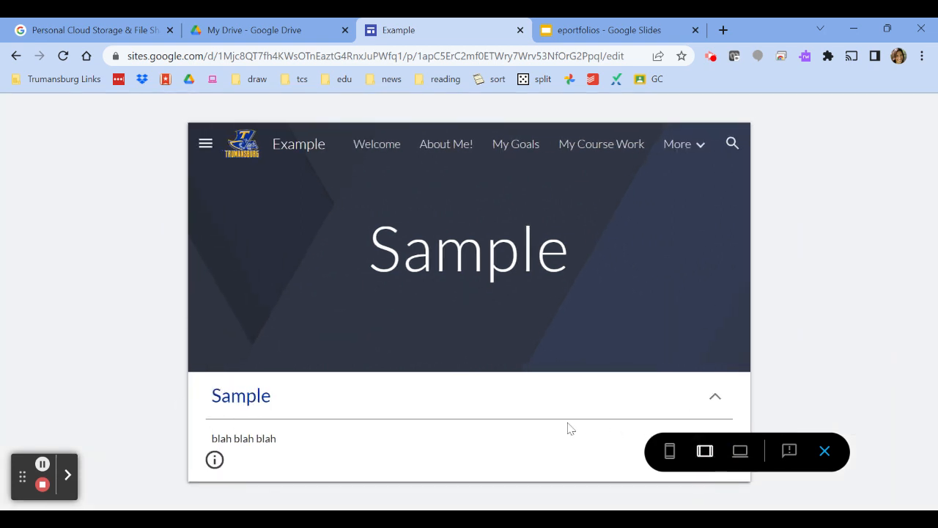
left_click(669, 451)
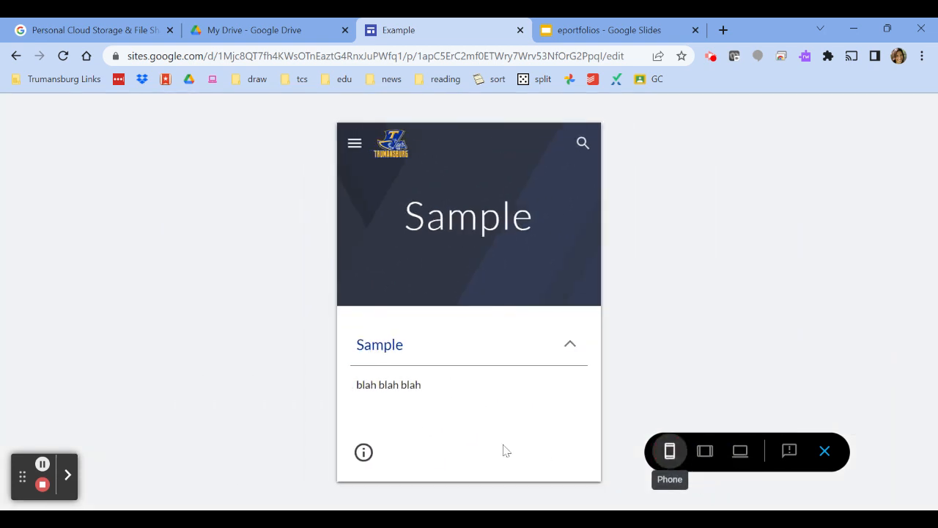
left_click(740, 451)
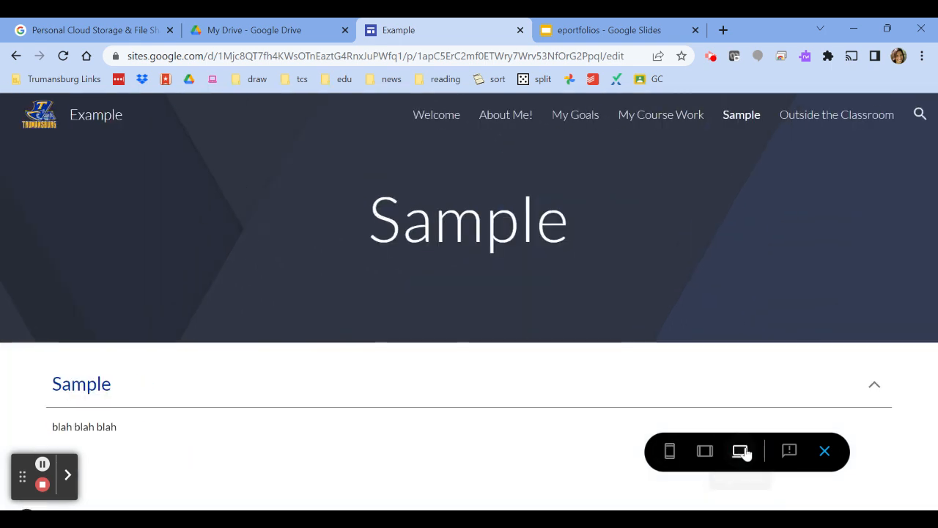
left_click(826, 451)
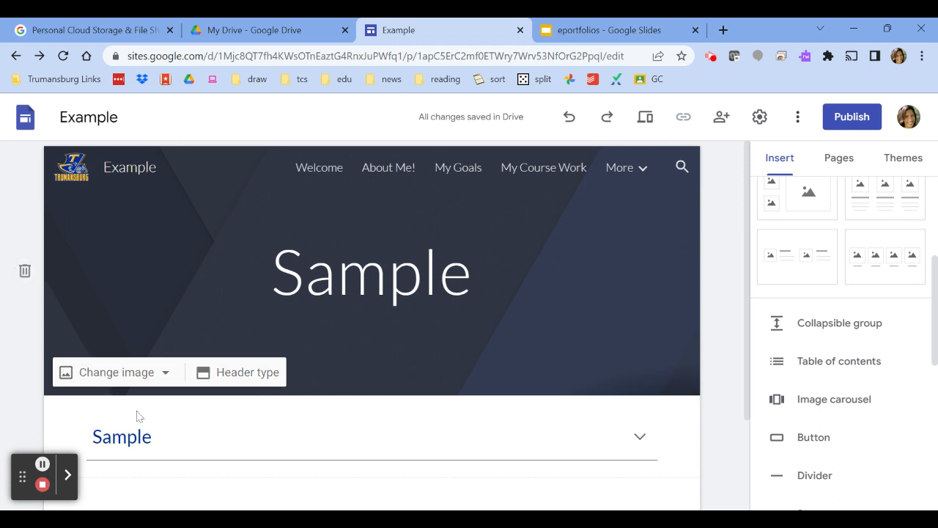
Select the whole group with the "Sample" heading and turn off its Collapsible setting.
left_click(147, 434)
scroll(154, 421, "down", 3)
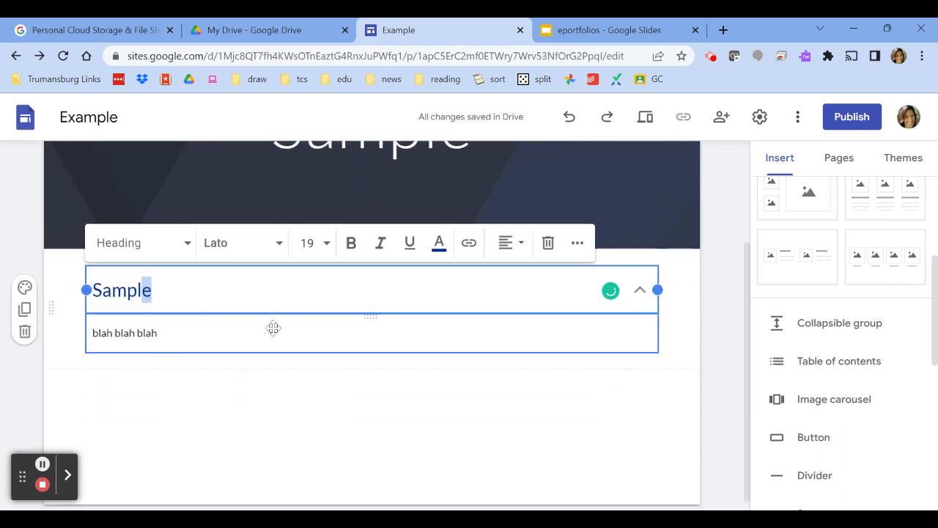
left_click(190, 333)
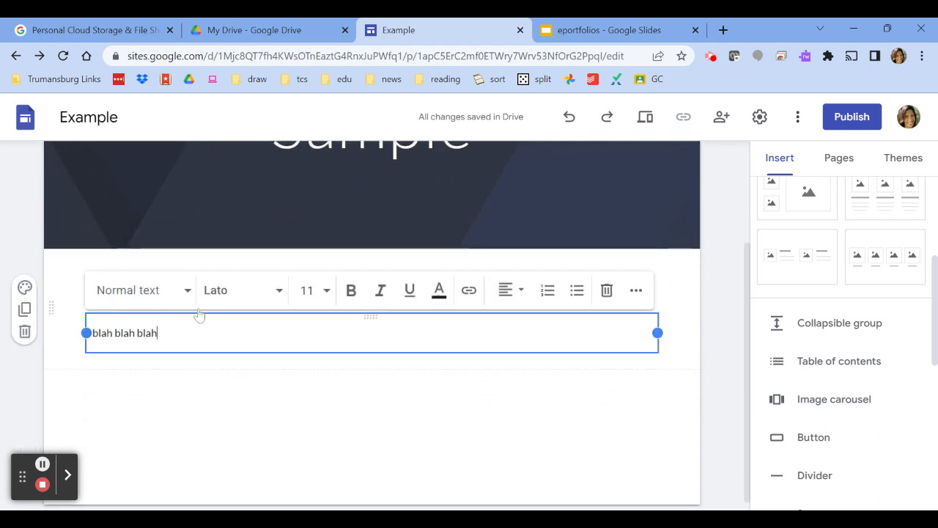
left_click(174, 425)
left_click(117, 308)
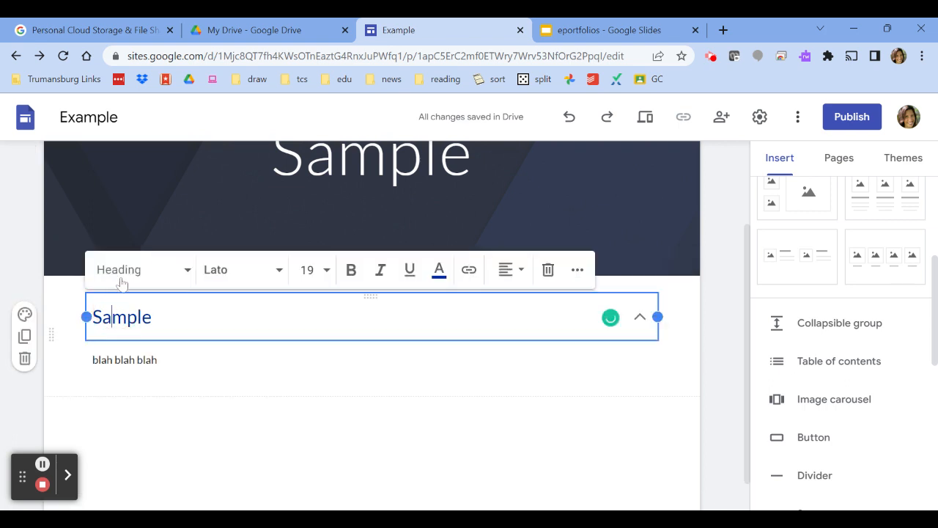
left_click(76, 294)
left_click(110, 301)
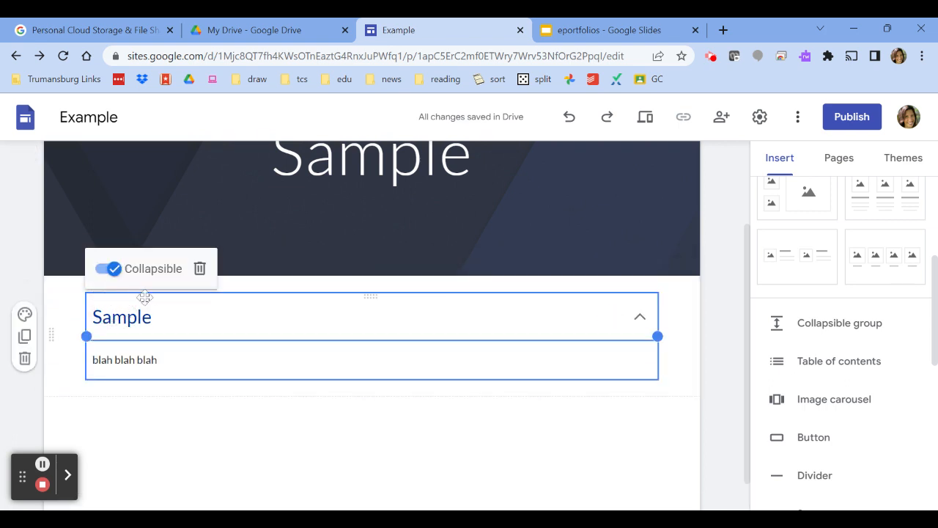
left_click(114, 269)
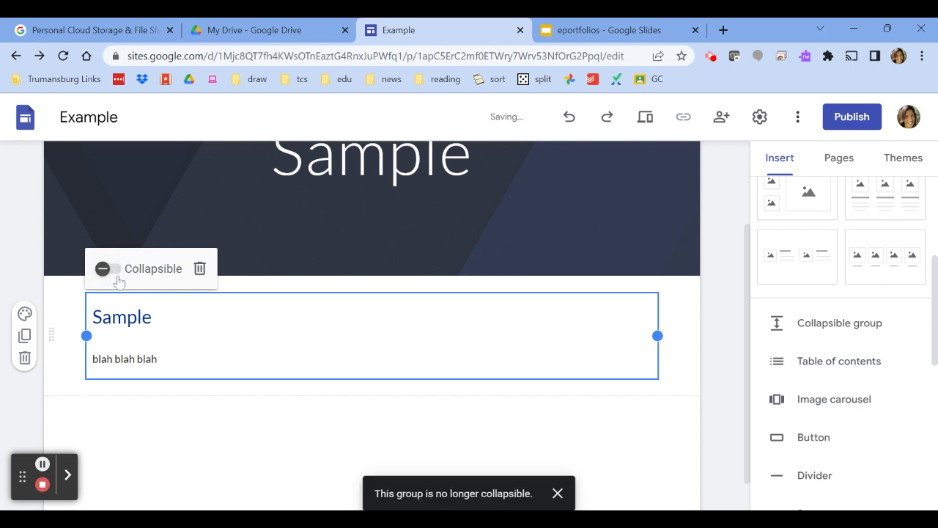
Preview the non-collapsible group in tablet and phone views, and return to the editor.
left_click(643, 124)
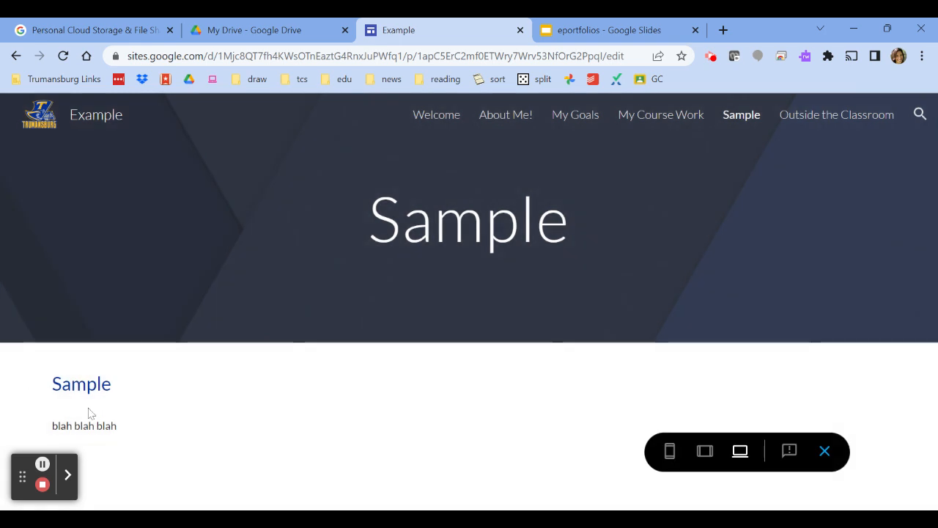
left_click(704, 451)
left_click(669, 452)
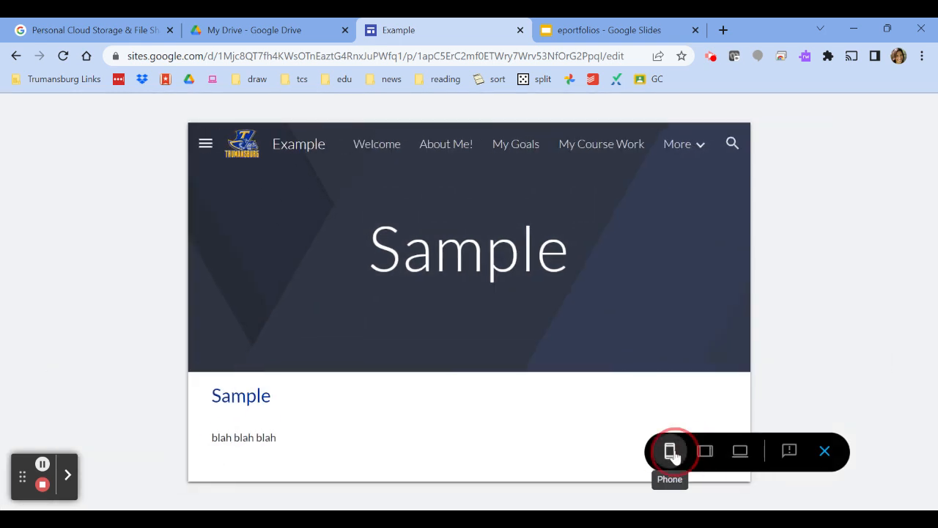
left_click(826, 452)
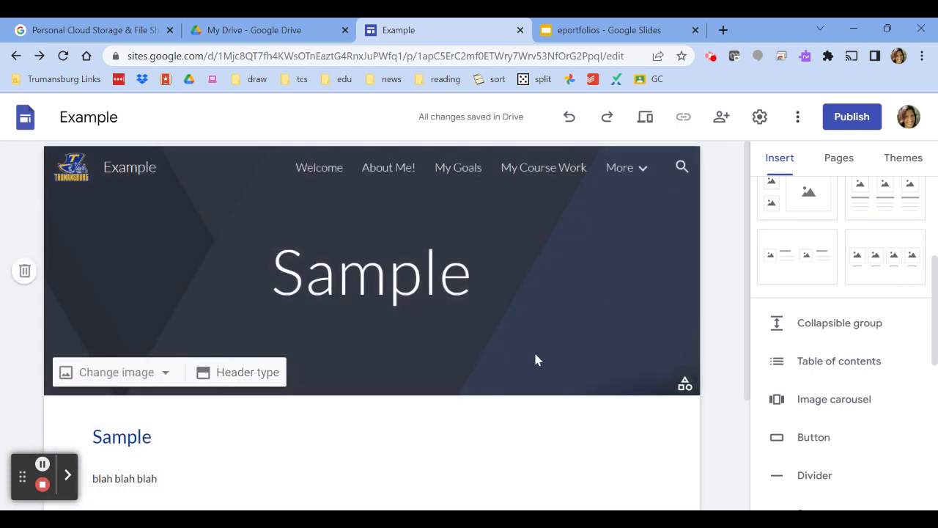
Replace the group's heading with "Title" and its body text with "all about the page.".
scroll(348, 328, "down", 3)
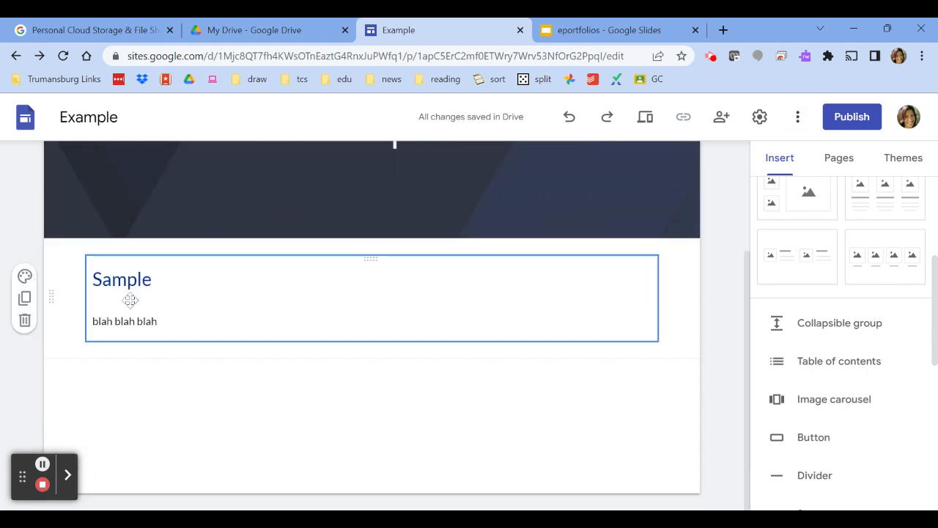
double_click(110, 280)
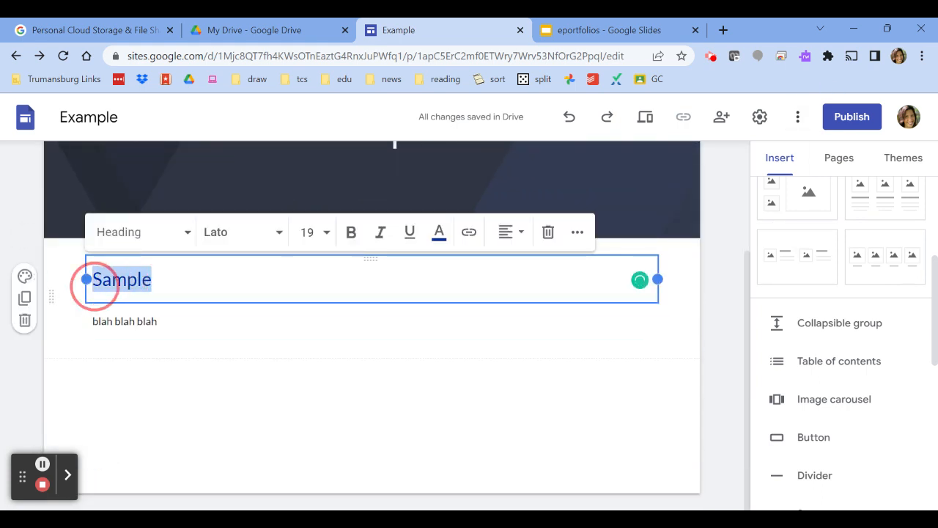
type("Title")
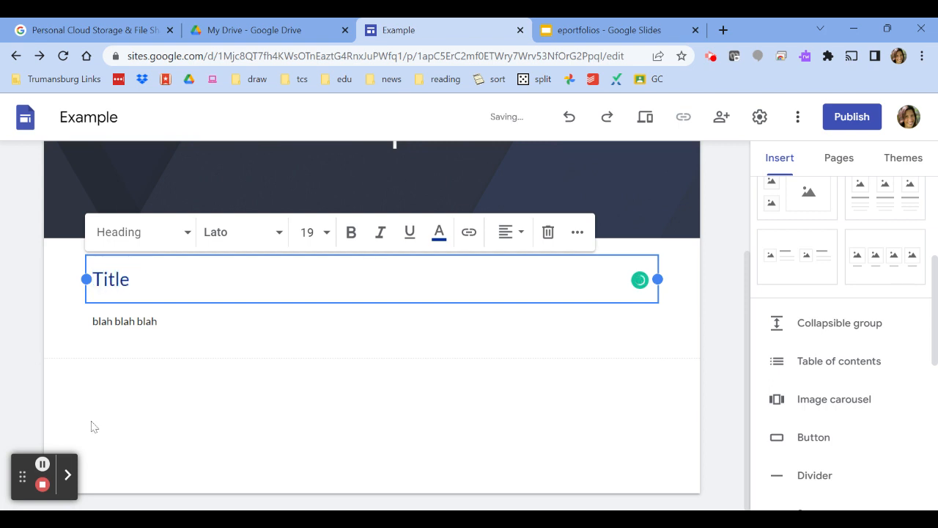
left_click_drag(157, 321, 92, 312)
type("a")
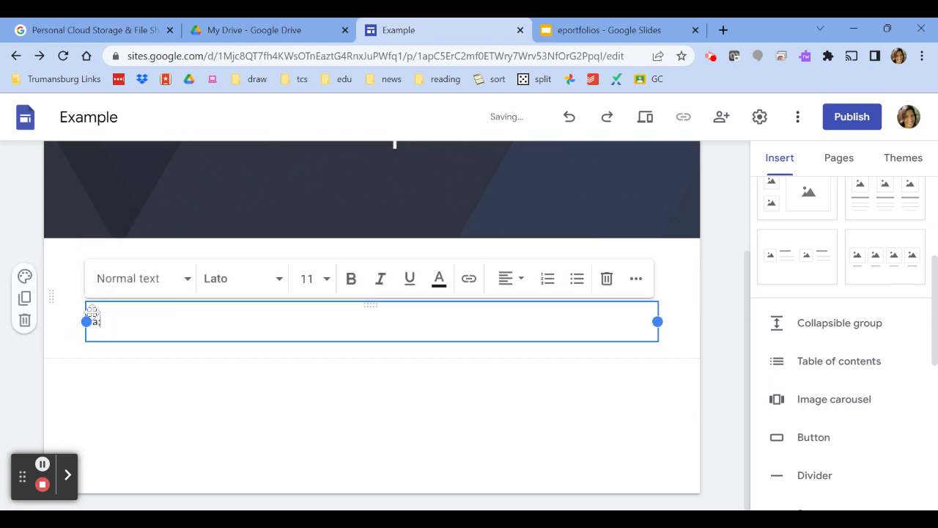
type("ll about the page.")
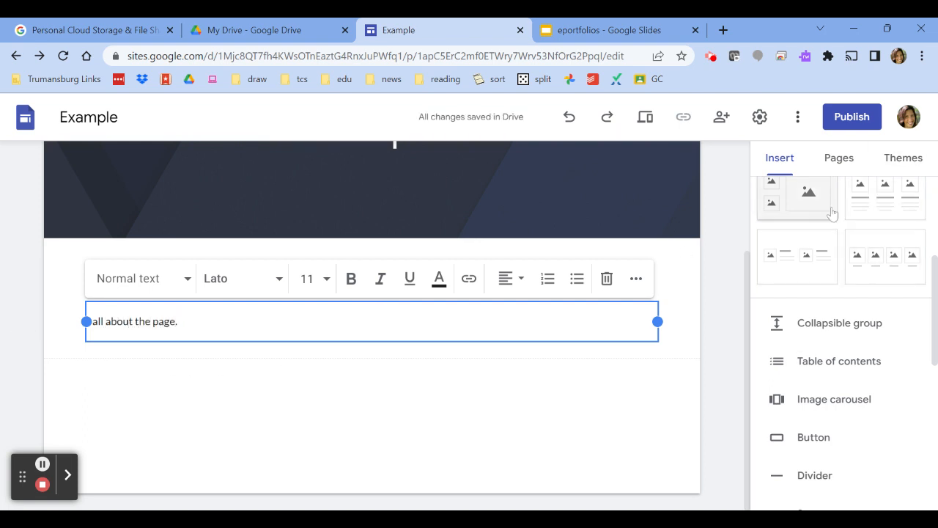
Insert the three-column layout with images and captions, and look at the content sources offered for its first placeholder.
left_click(889, 199)
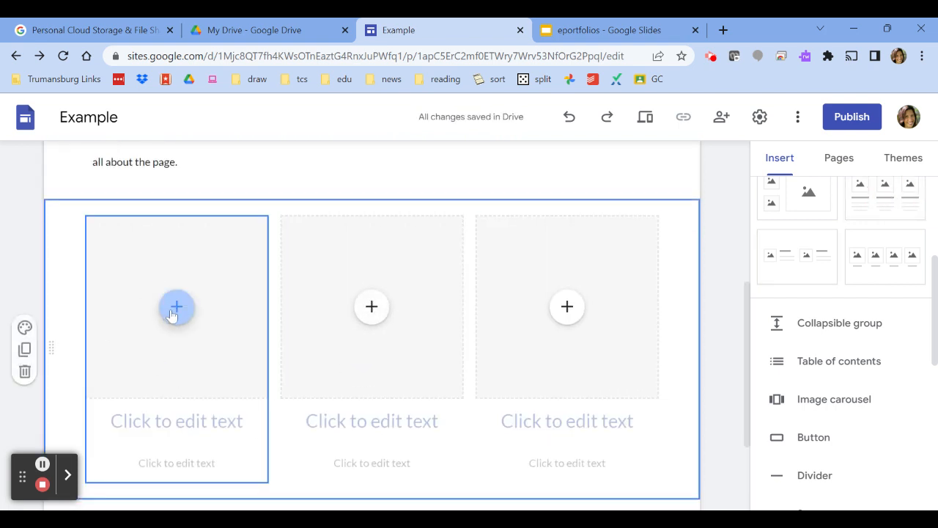
left_click(175, 312)
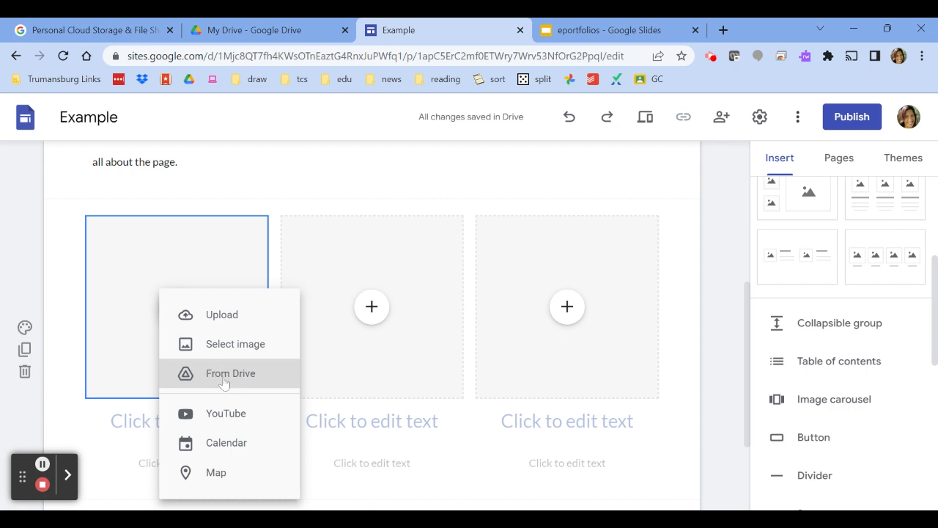
left_click(227, 350)
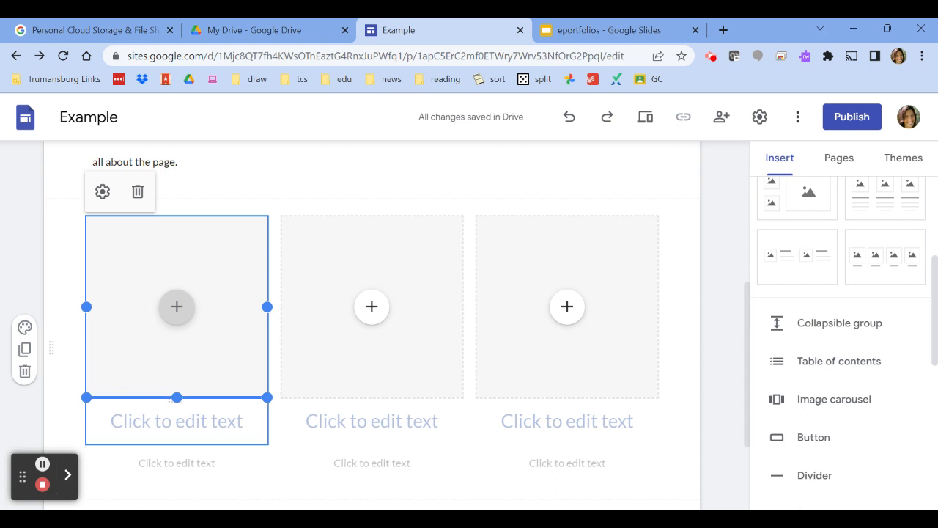
Insert a divider below the three-column layout, followed by a spacer.
scroll(836, 367, "down", 3)
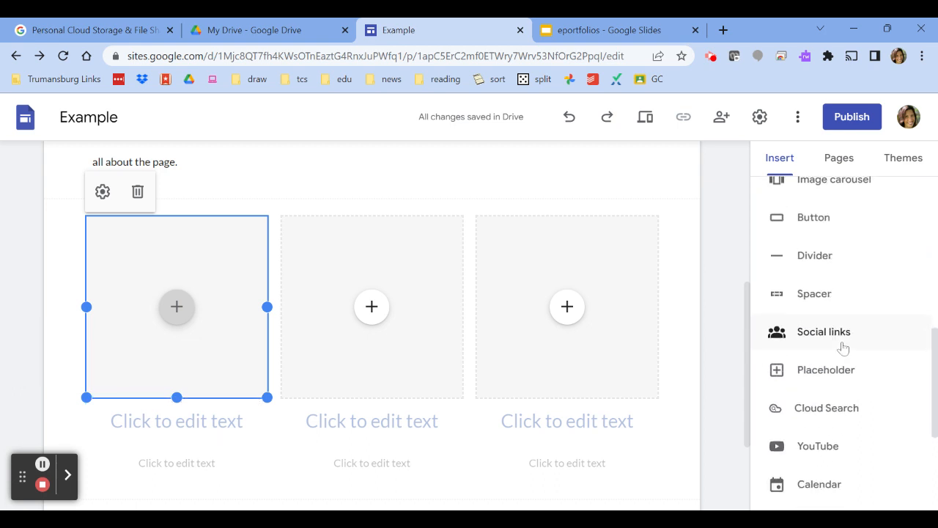
scroll(821, 337, "up", 1)
left_click(811, 330)
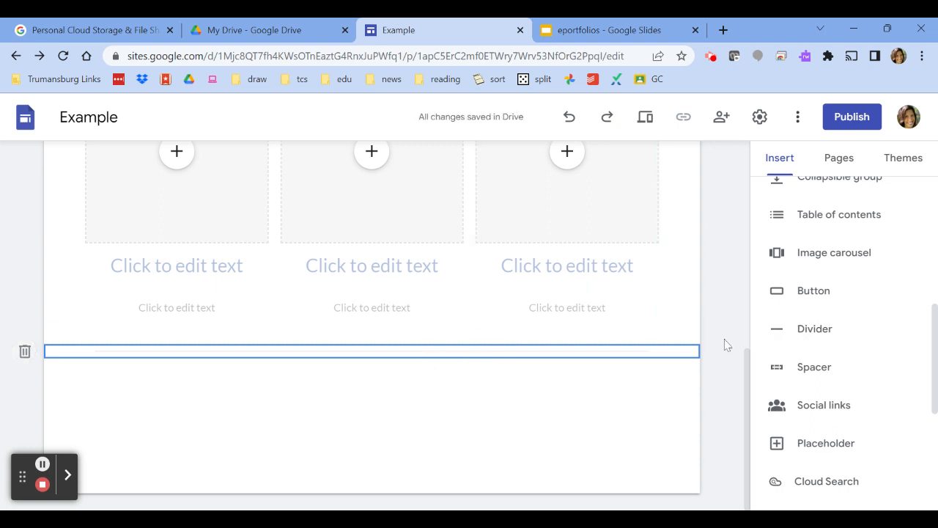
left_click(814, 366)
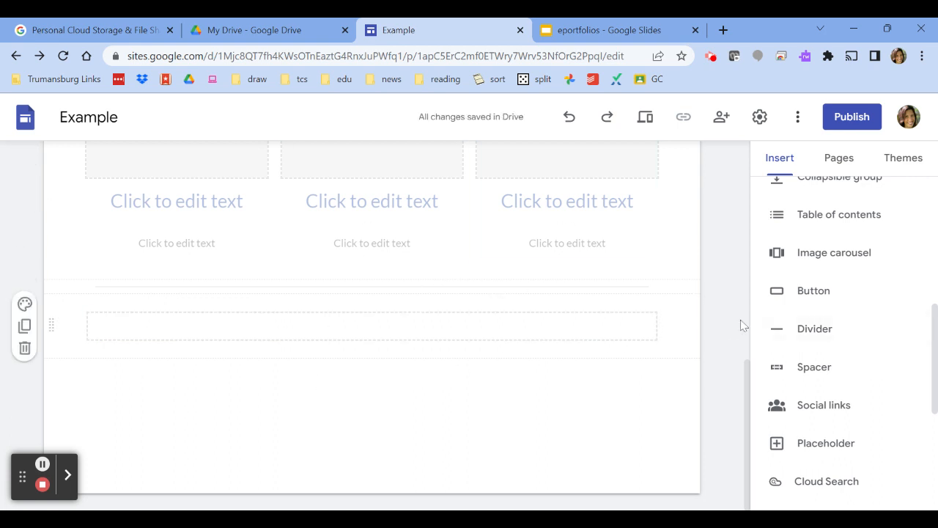
Embed the Instructional Tech A-Z Guide document from Docs below the spacer.
scroll(865, 363, "down", 3)
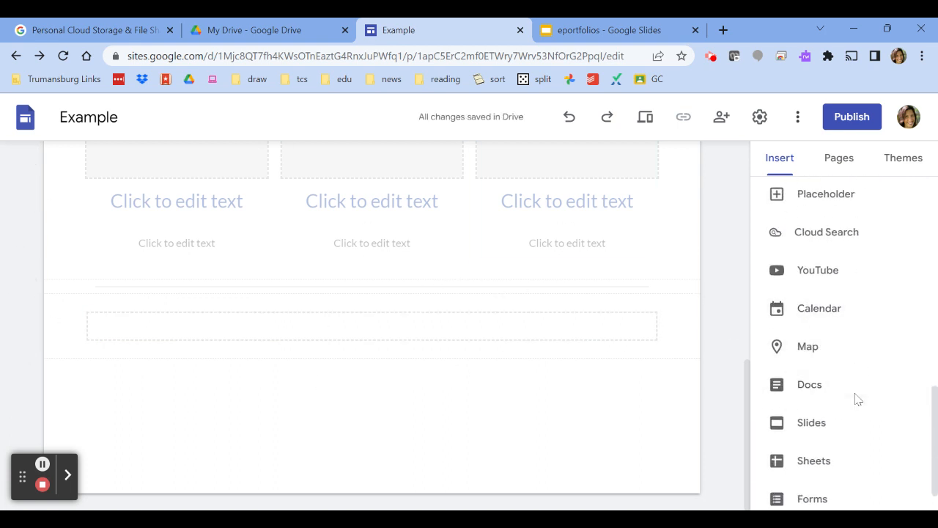
scroll(857, 399, "down", 1)
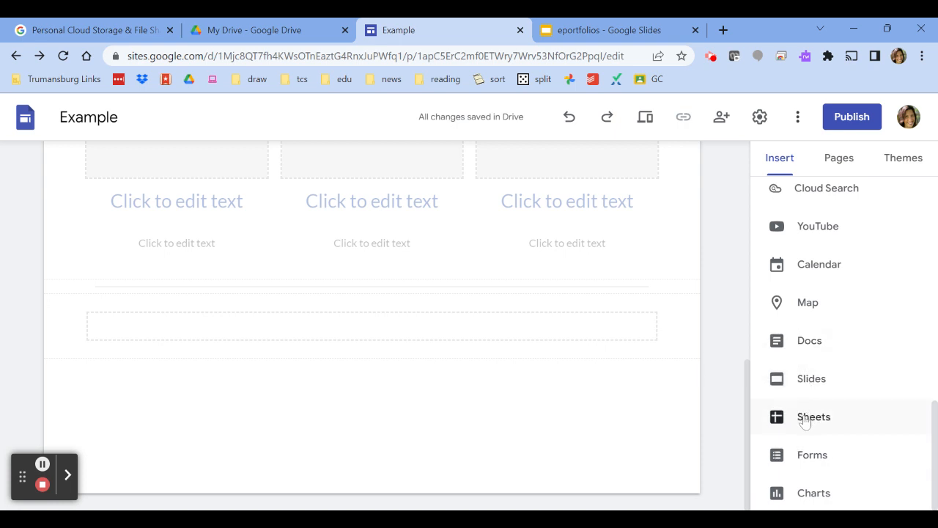
left_click(785, 344)
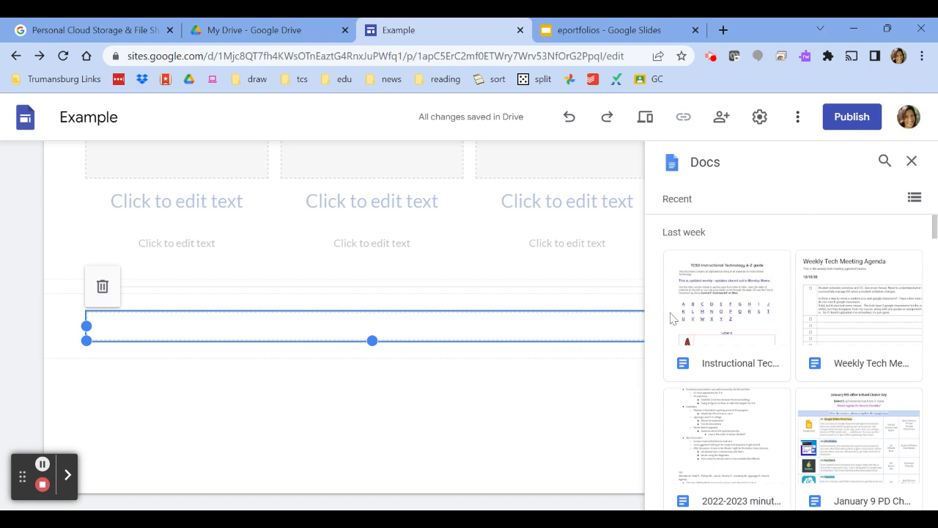
left_click(746, 323)
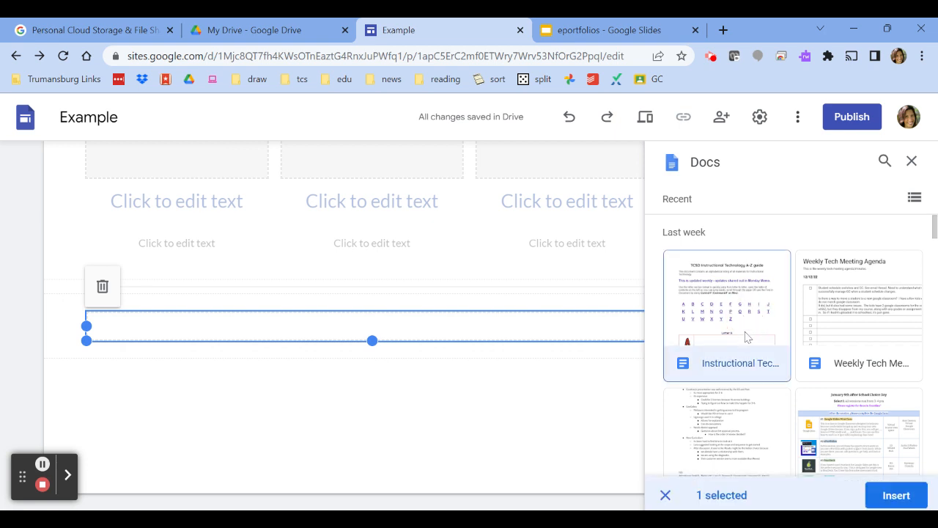
left_click(896, 493)
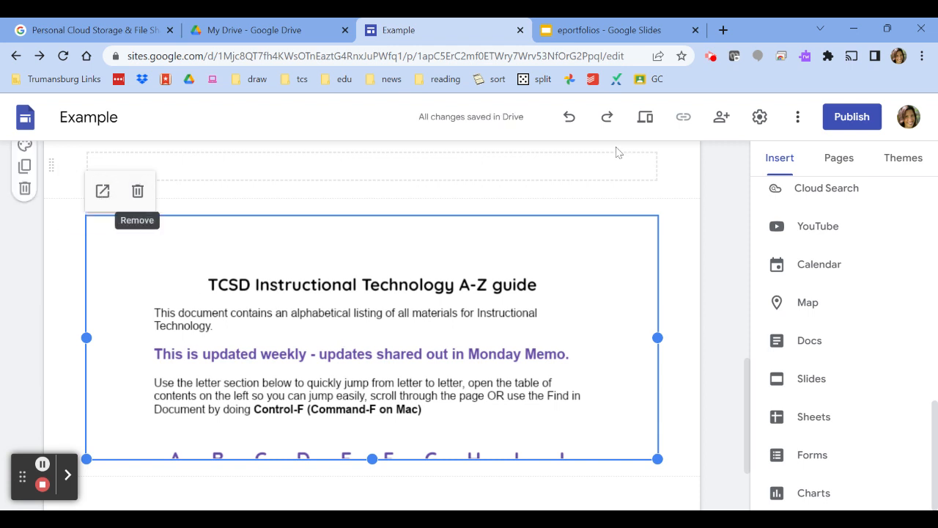
Preview the finished Sample page in phone and large-screen views, checking the layout, divider and embedded document.
left_click(645, 117)
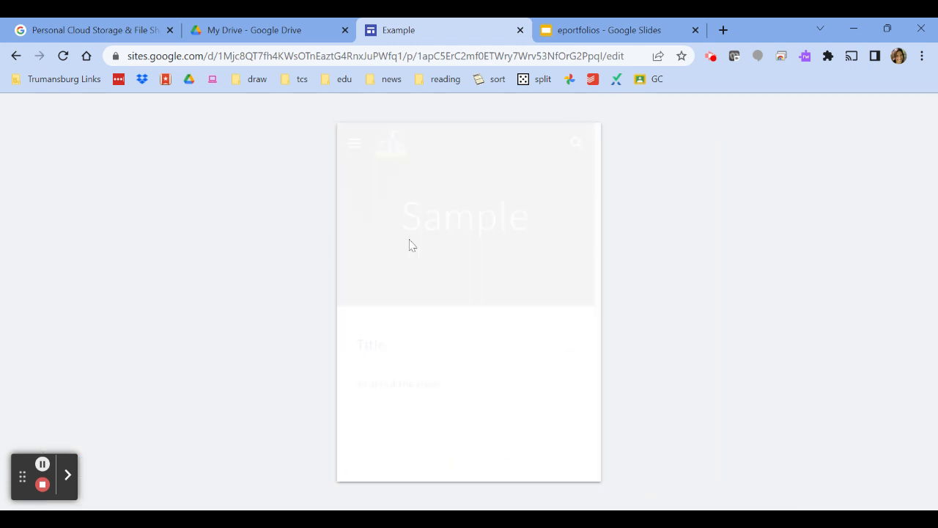
scroll(473, 330, "down", 3)
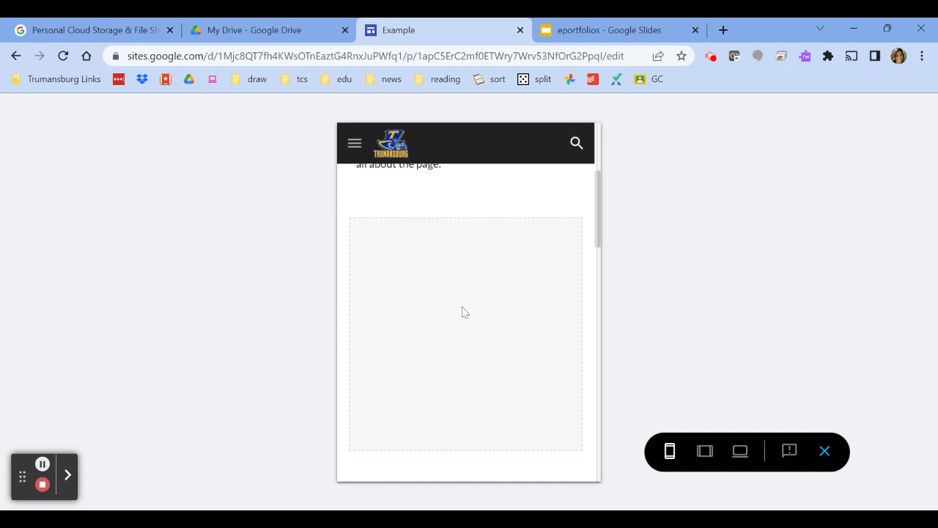
scroll(428, 276, "down", 3)
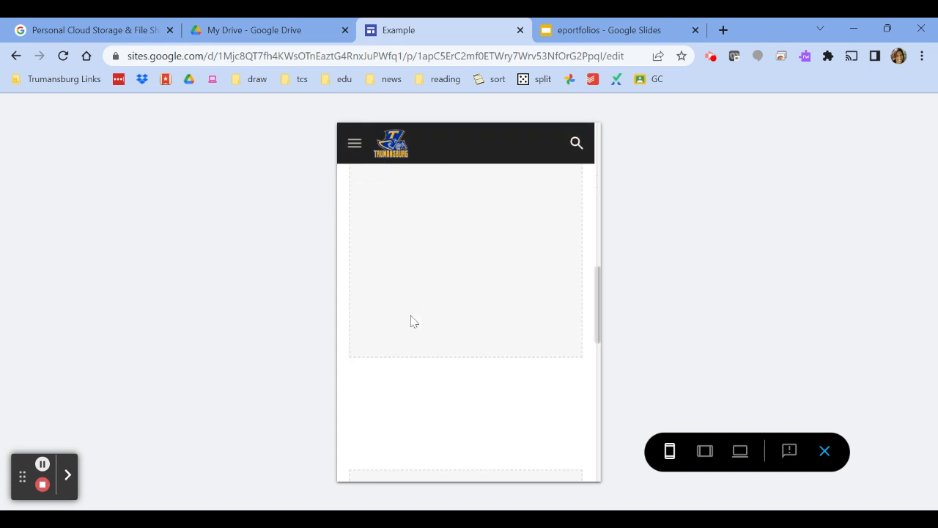
scroll(443, 311, "down", 5)
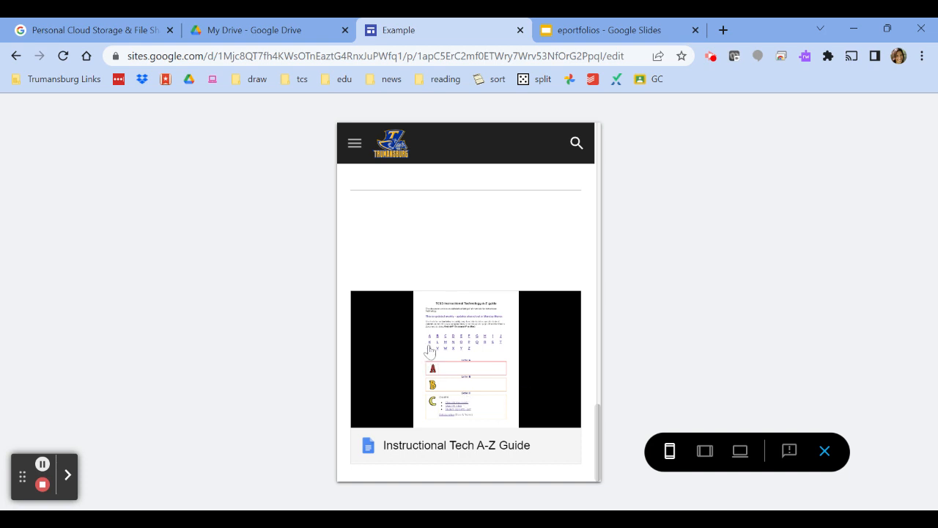
left_click(740, 451)
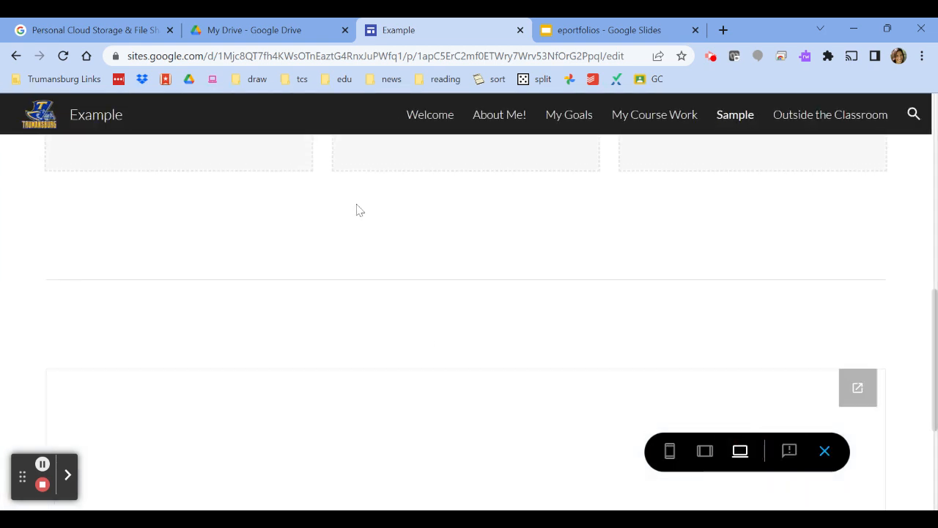
scroll(480, 297, "down", 3)
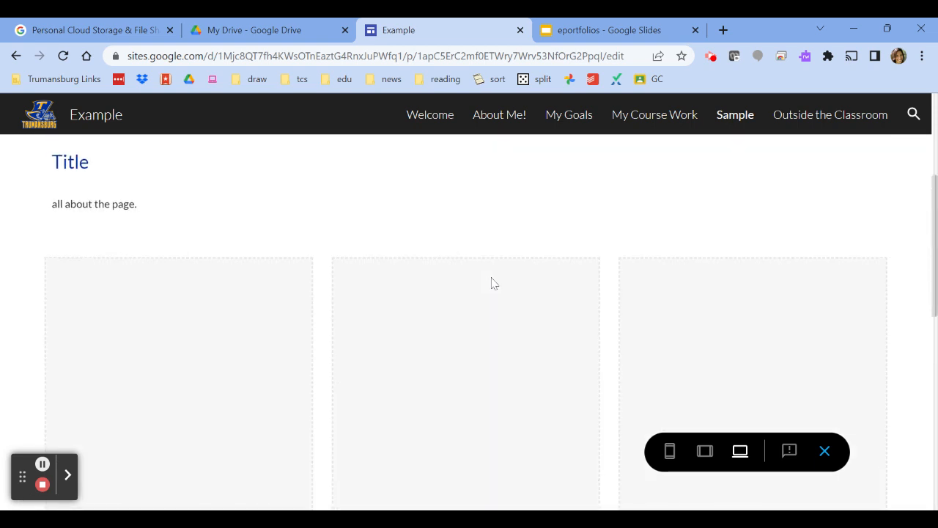
scroll(493, 281, "down", 7)
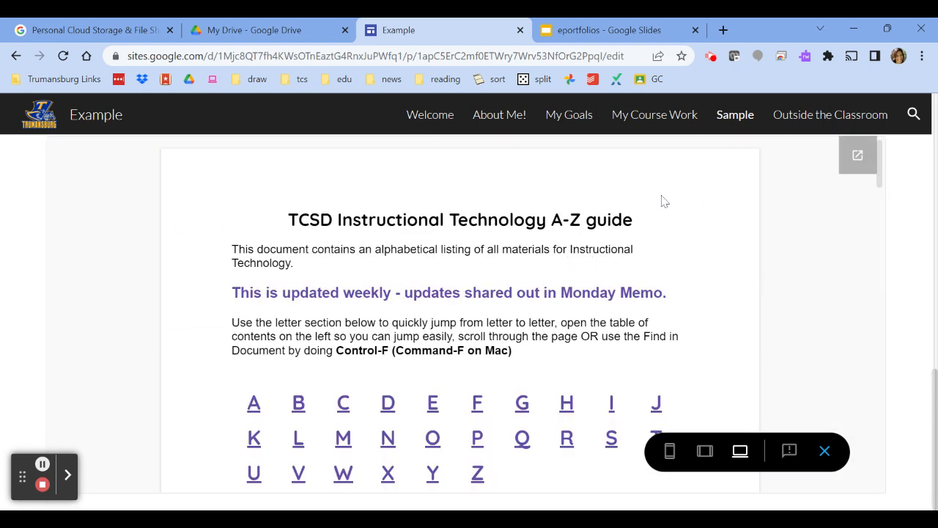